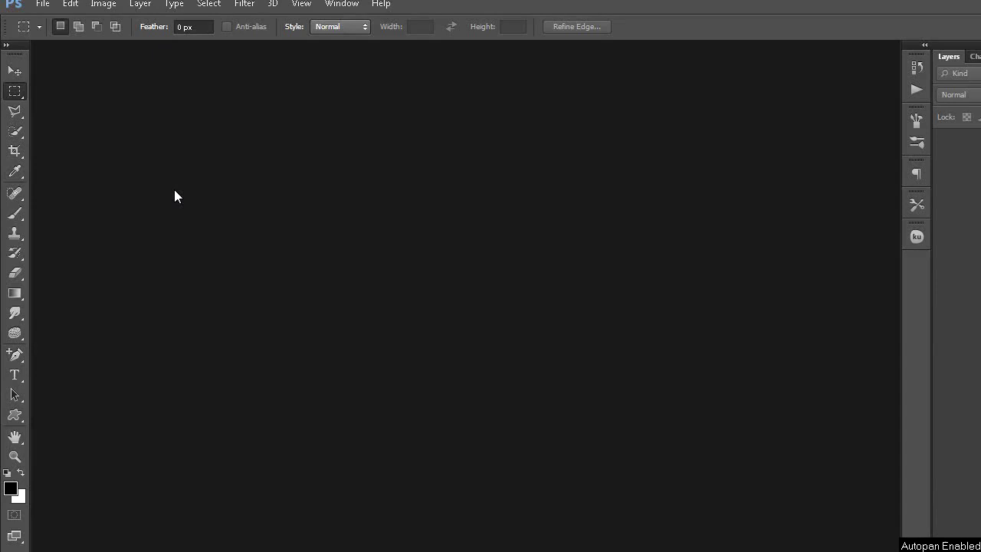
# Step: Create a new 1280 × 720 px, 72 ppi document with White background contents
pyautogui.click(43, 11)
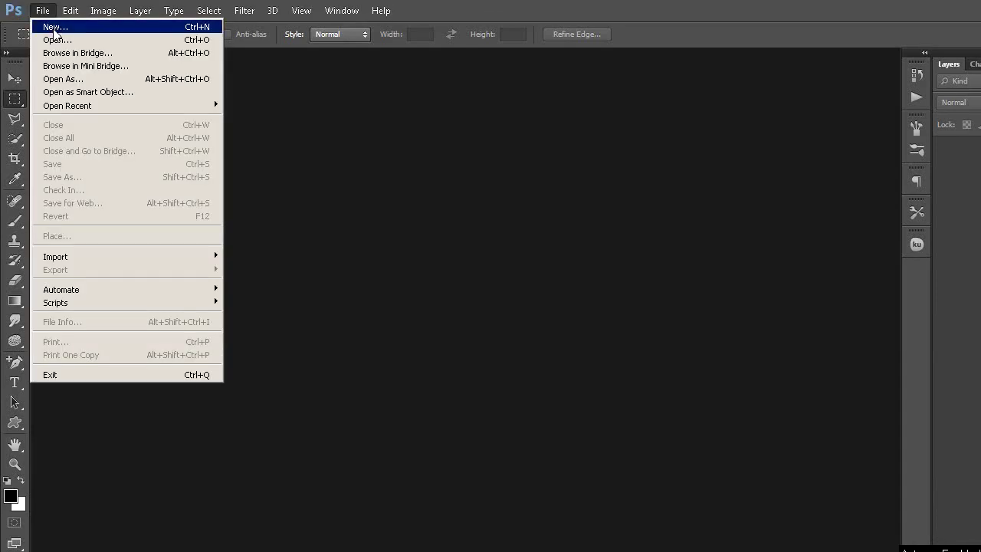
pyautogui.click(56, 29)
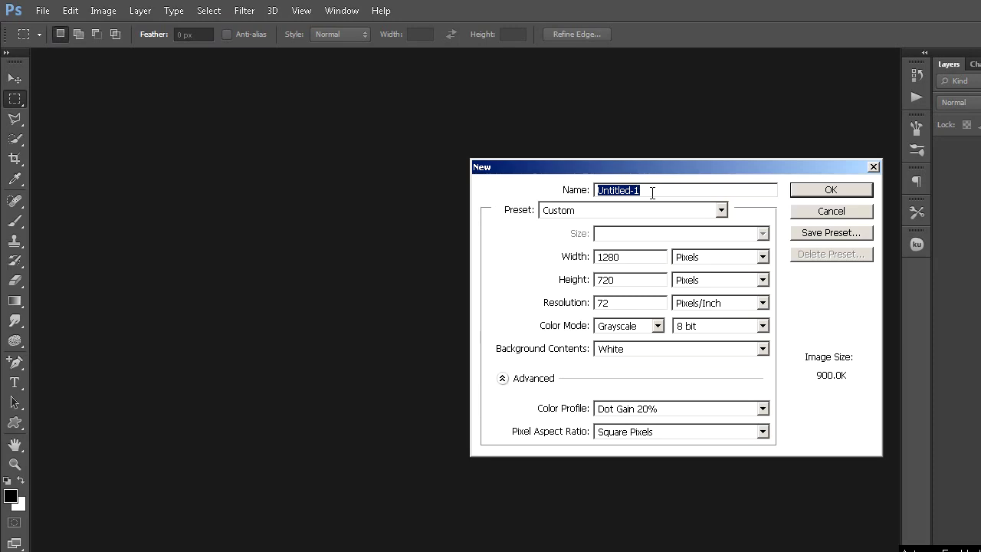
pyautogui.click(723, 190)
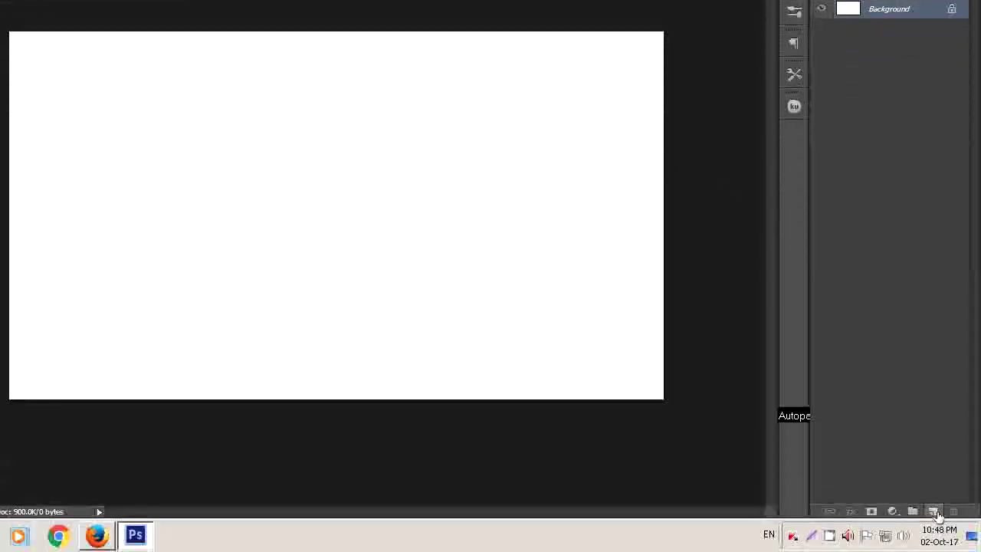
# Step: Add an empty Layer 1 and switch to the Custom Shape Tool
pyautogui.click(933, 510)
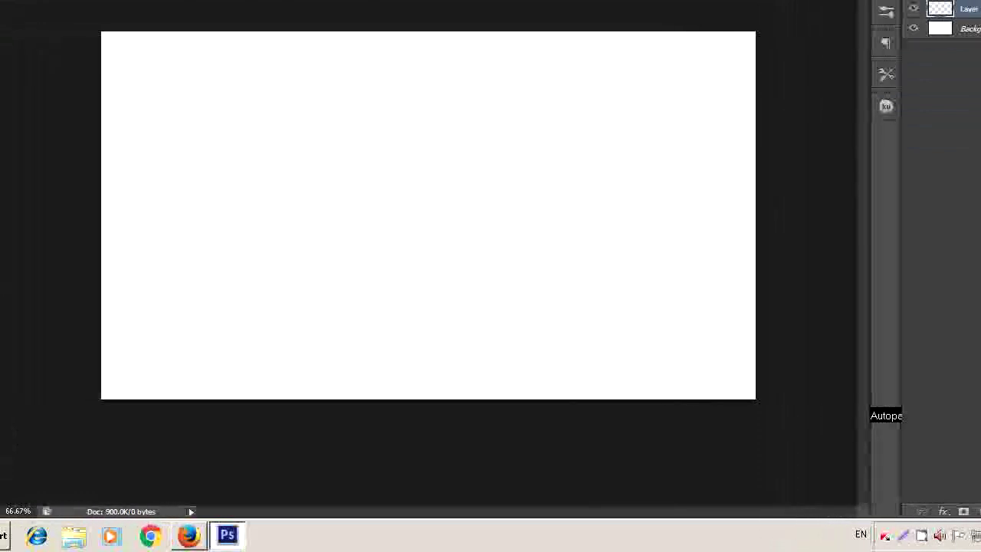
pyautogui.rightClick(16, 284)
pyautogui.click(93, 353)
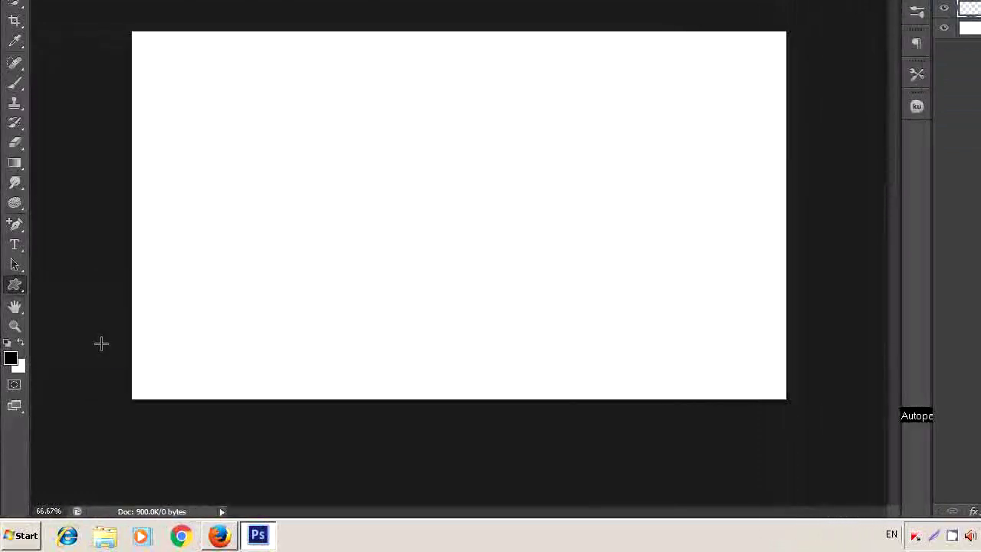
# Step: Choose the Circle Frame ring shape and drag it out across the canvas
pyautogui.click(501, 35)
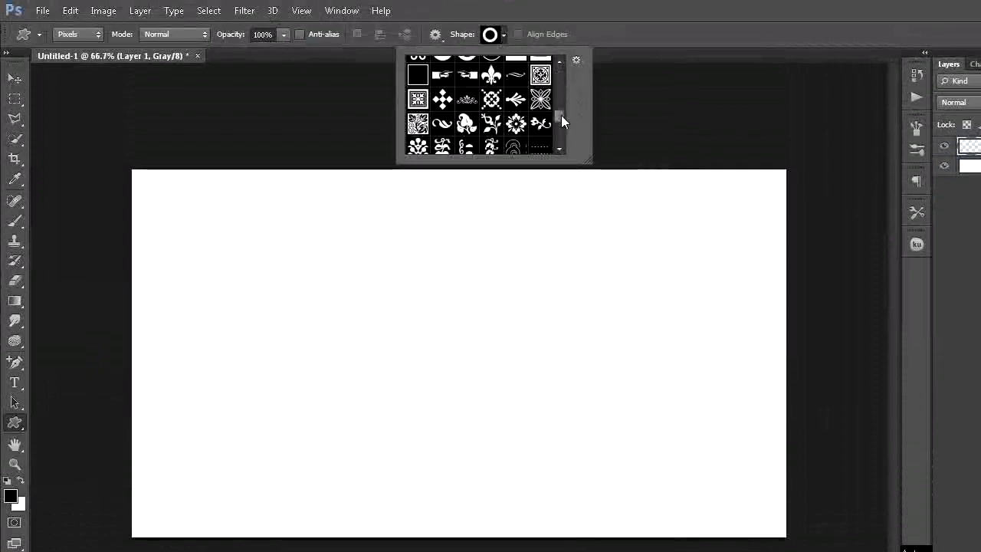
pyautogui.moveTo(563, 73); pyautogui.dragTo(560, 141)
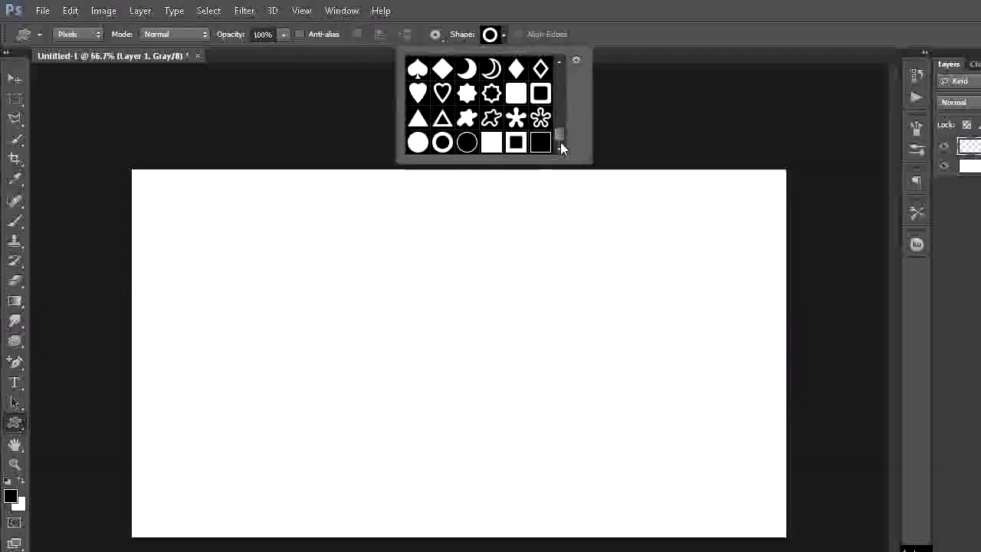
pyautogui.click(576, 60)
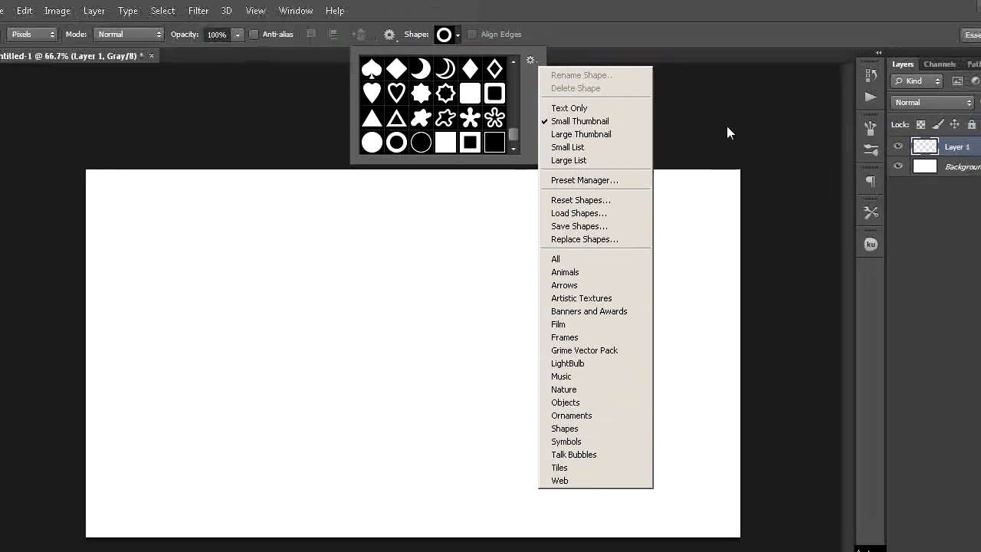
pyautogui.click(724, 126)
pyautogui.click(396, 144)
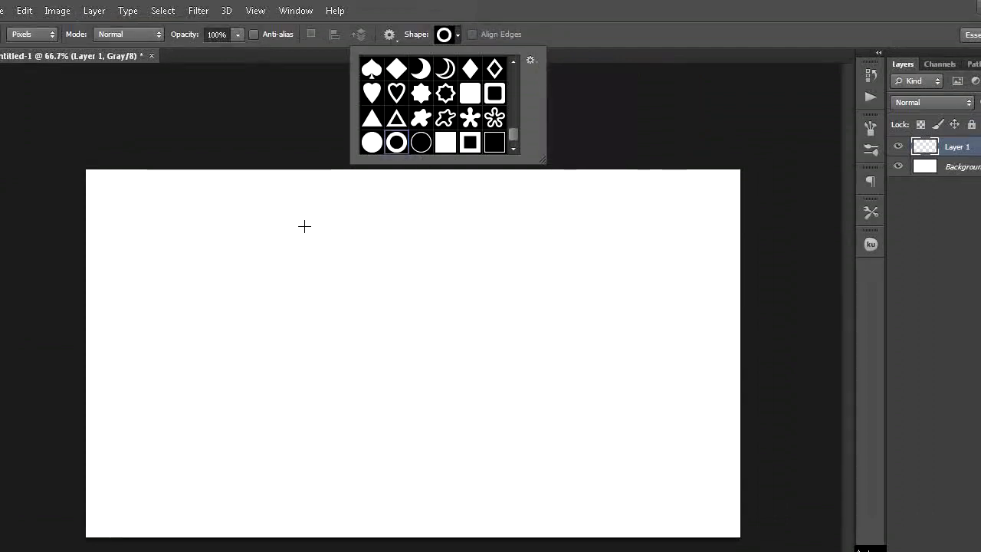
pyautogui.moveTo(304, 226); pyautogui.dragTo(590, 398)
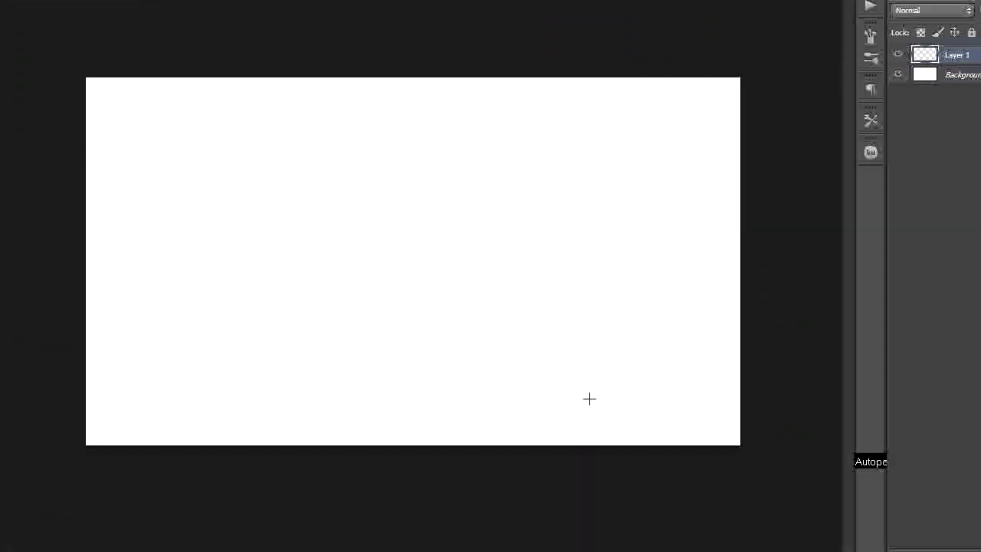
# Step: Nudge the black ring slightly up and left with the Move tool to centre it
pyautogui.press('v')
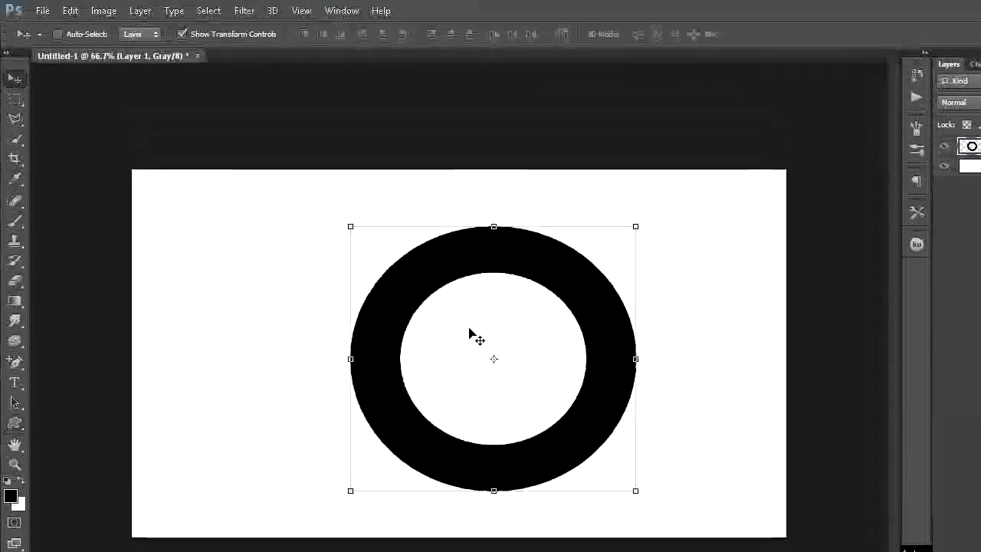
pyautogui.moveTo(469, 328); pyautogui.dragTo(444, 316)
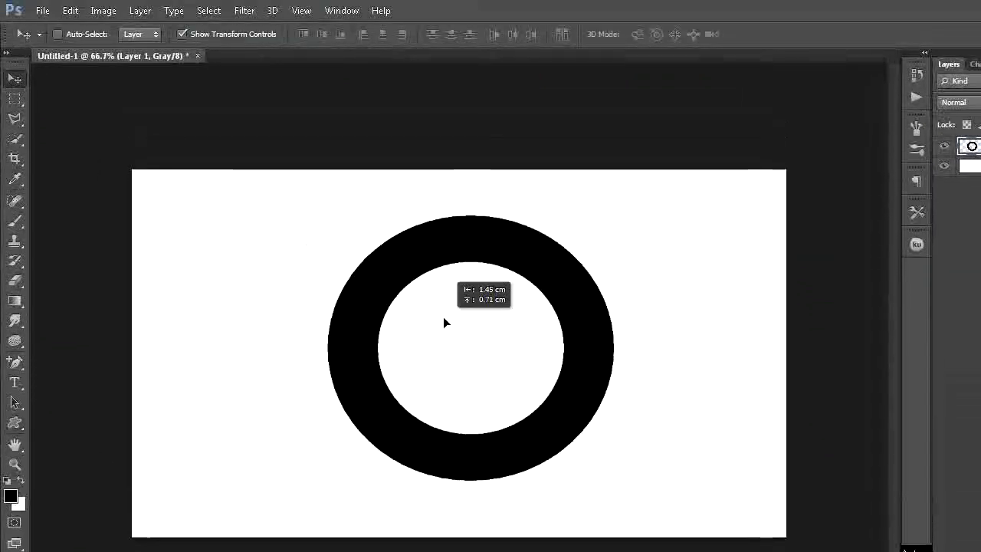
pyautogui.click(17, 101)
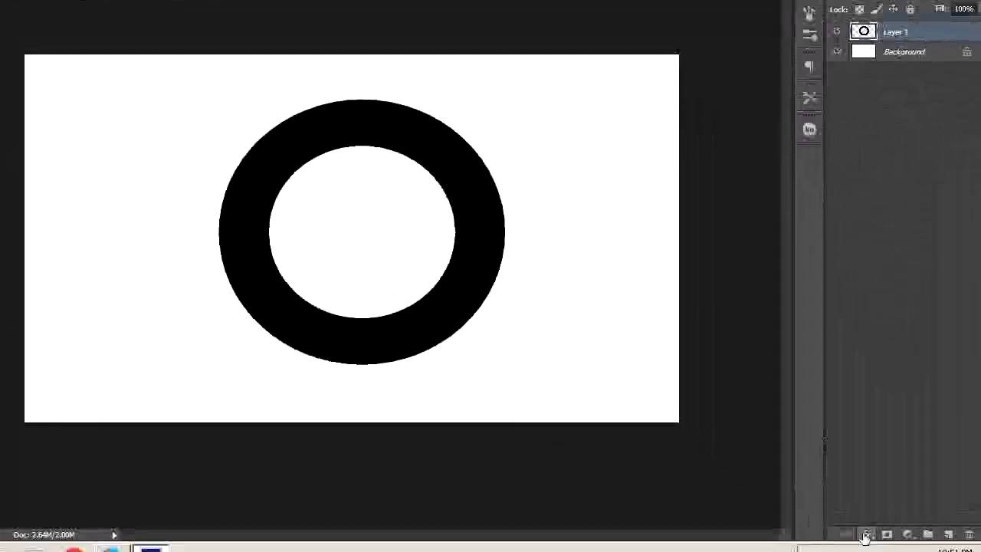
pyautogui.click(849, 512)
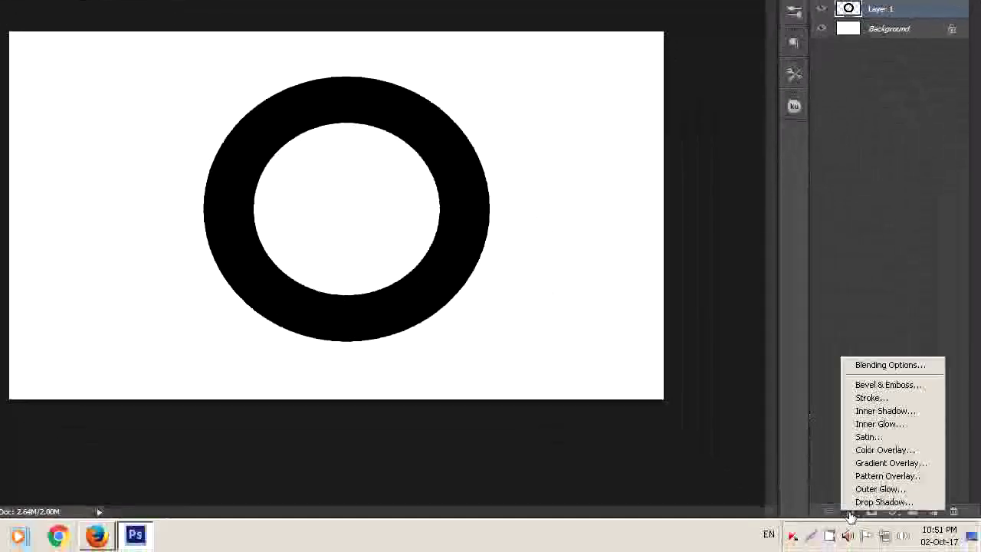
# Step: Add a Gradient Overlay and insert extra black stops at locations 30% and 40%
pyautogui.click(882, 463)
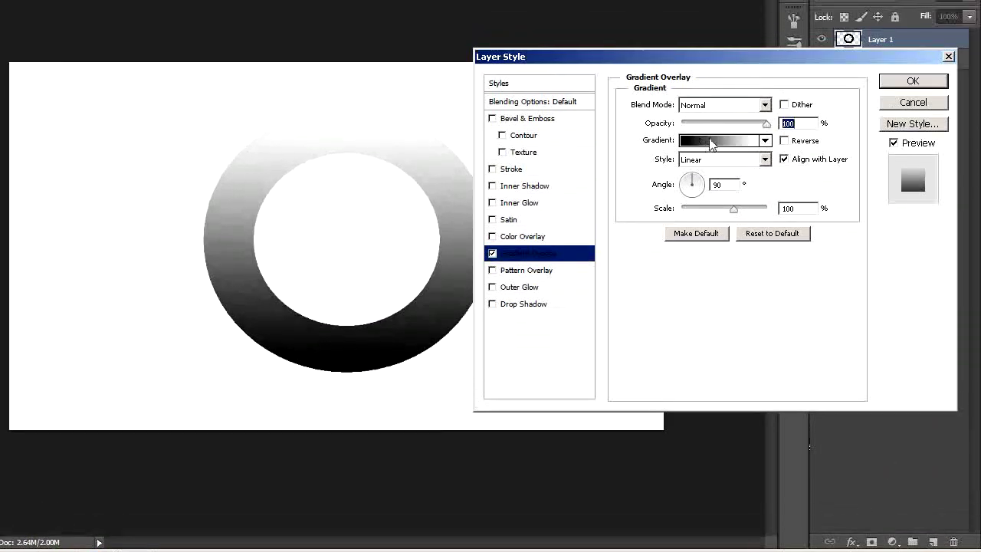
pyautogui.click(710, 142)
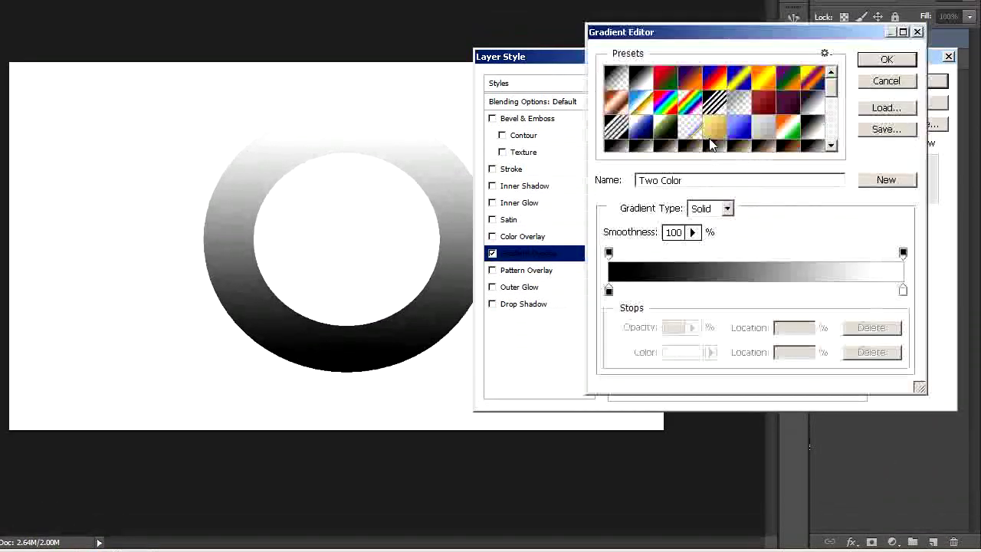
pyautogui.click(671, 288)
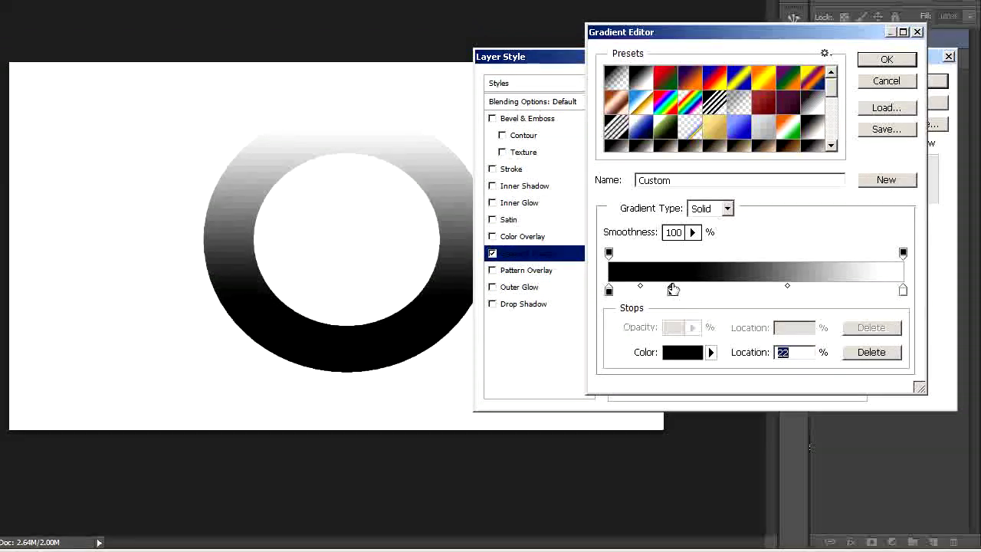
pyautogui.write('3')
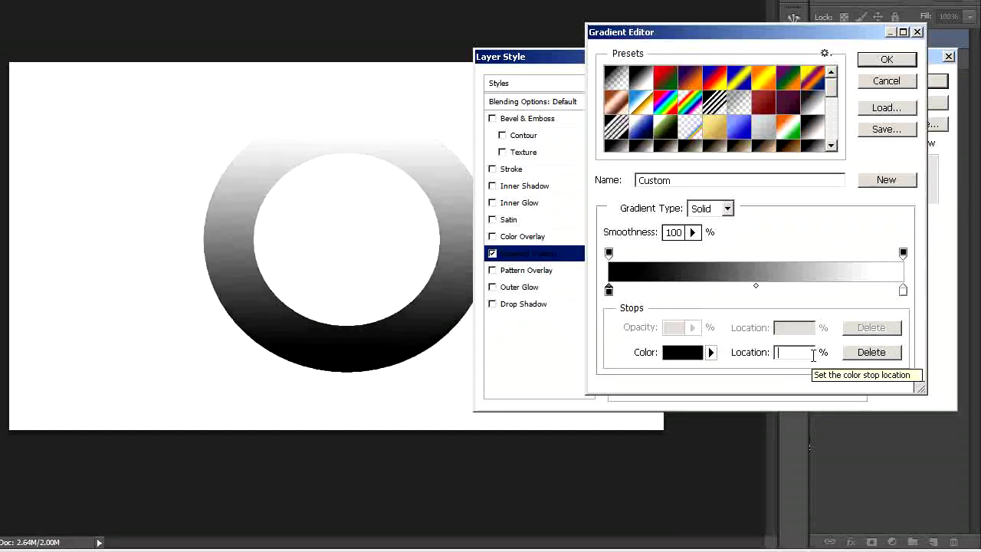
pyautogui.write('0')
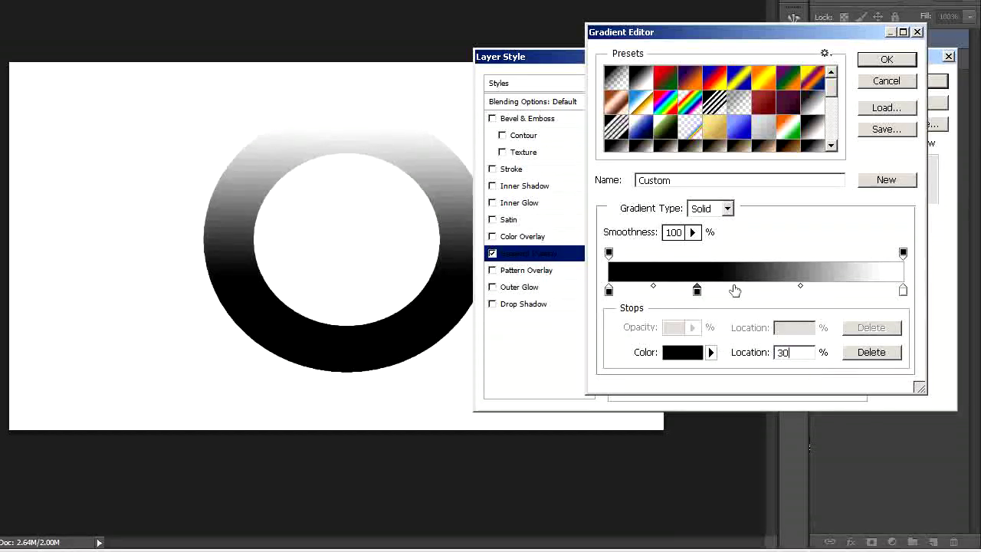
pyautogui.click(733, 288)
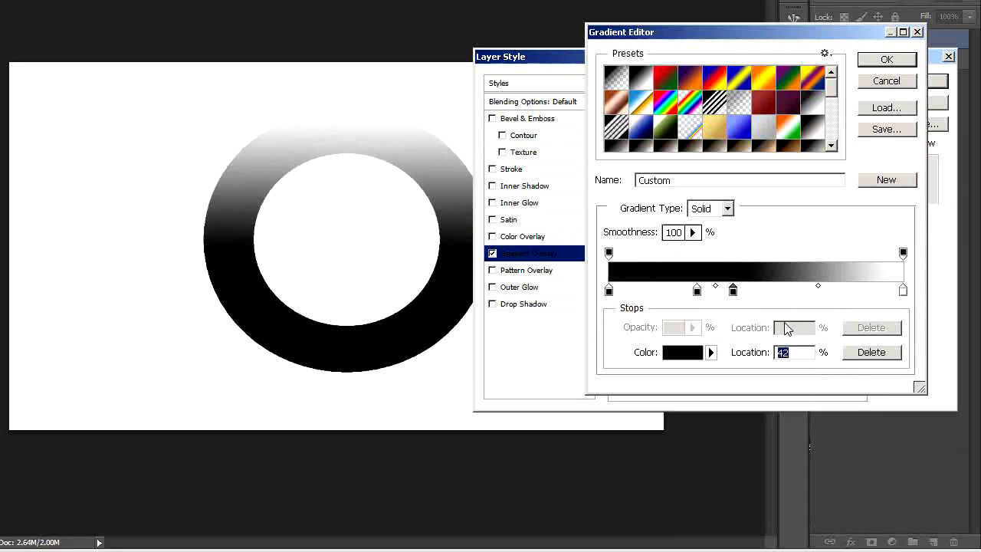
pyautogui.press('BackSpace')
pyautogui.write('40')
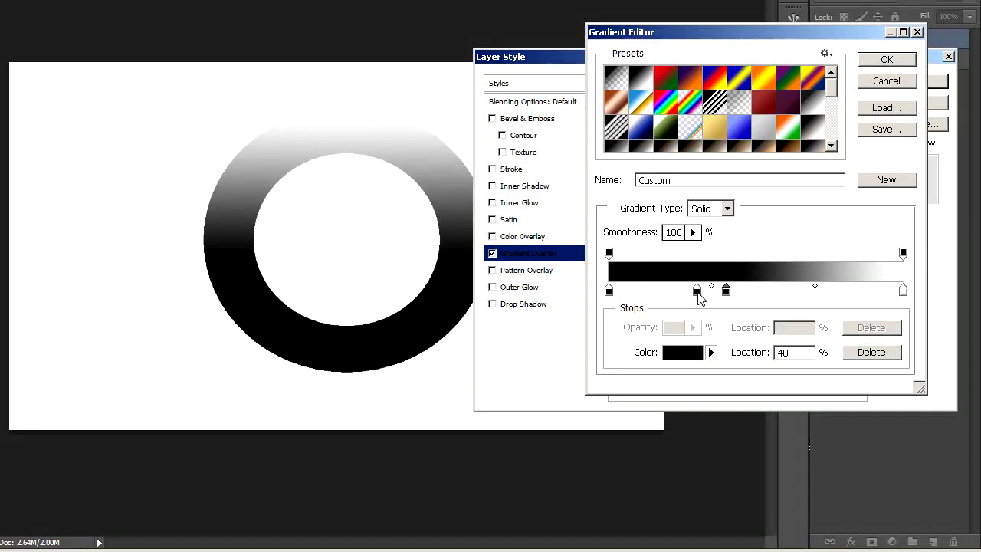
# Step: Recolour the newly added gradient stop a bright, saturated green
pyautogui.click(686, 358)
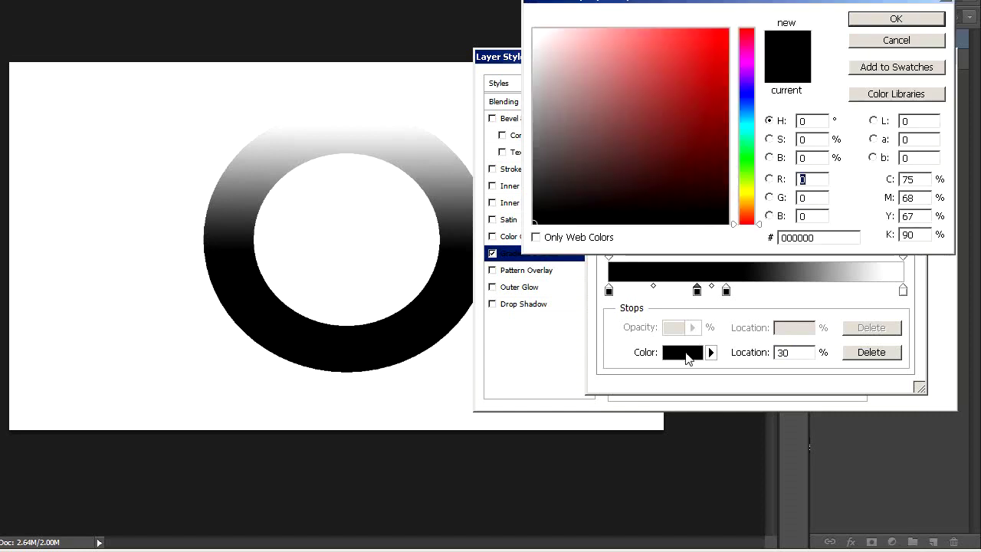
pyautogui.click(741, 157)
pyautogui.click(703, 145)
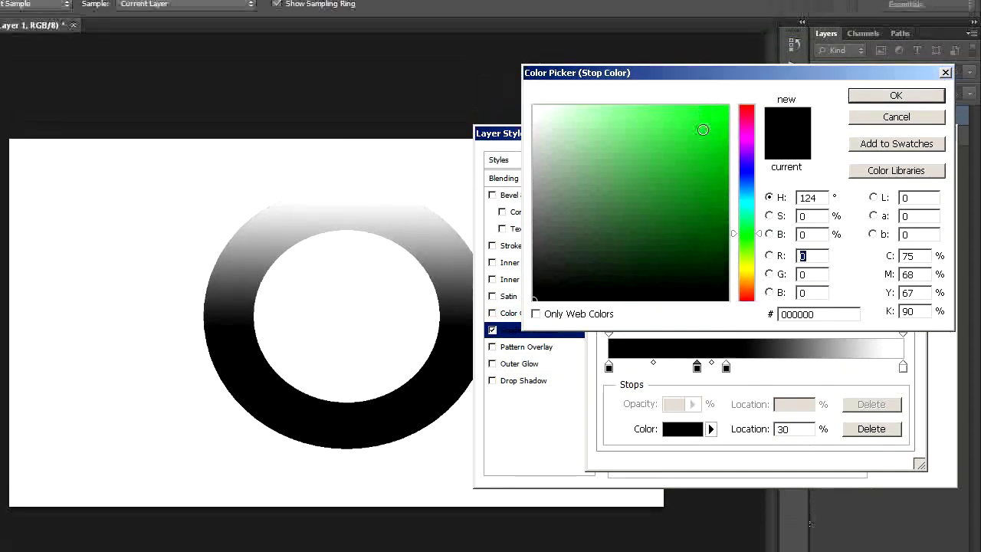
pyautogui.moveTo(703, 145); pyautogui.dragTo(714, 138)
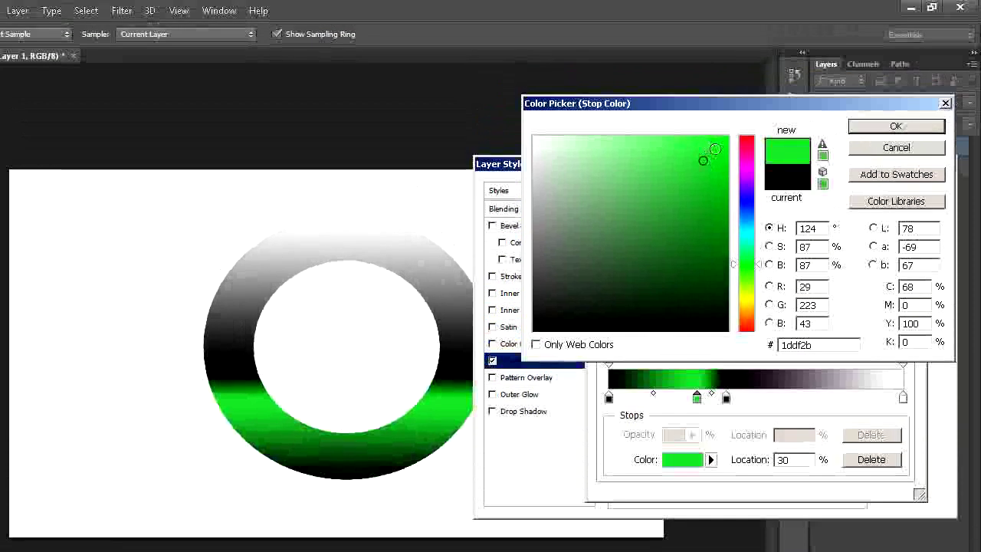
pyautogui.click(887, 127)
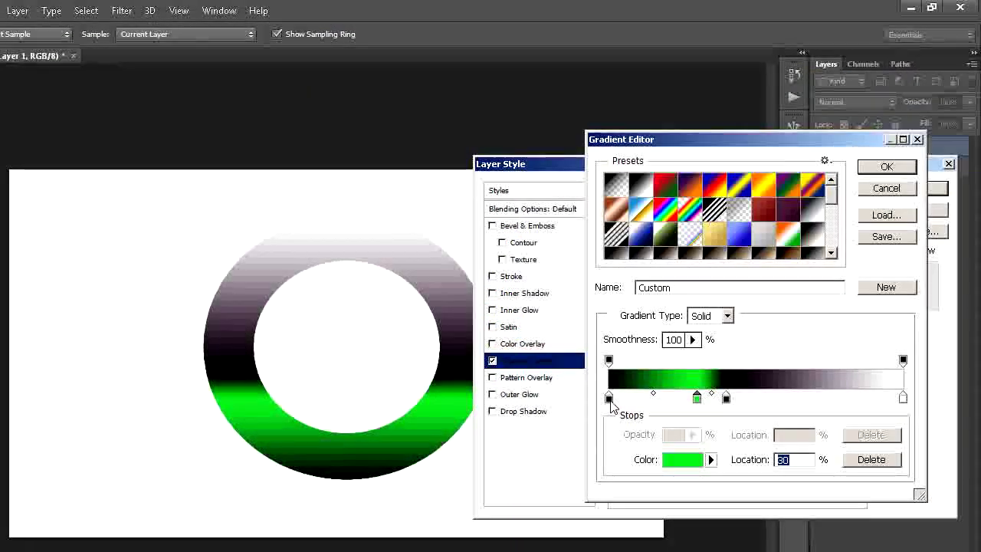
# Step: Set the first gradient stop at 0% to deep blue #1c028c
pyautogui.click(608, 398)
pyautogui.click(692, 406)
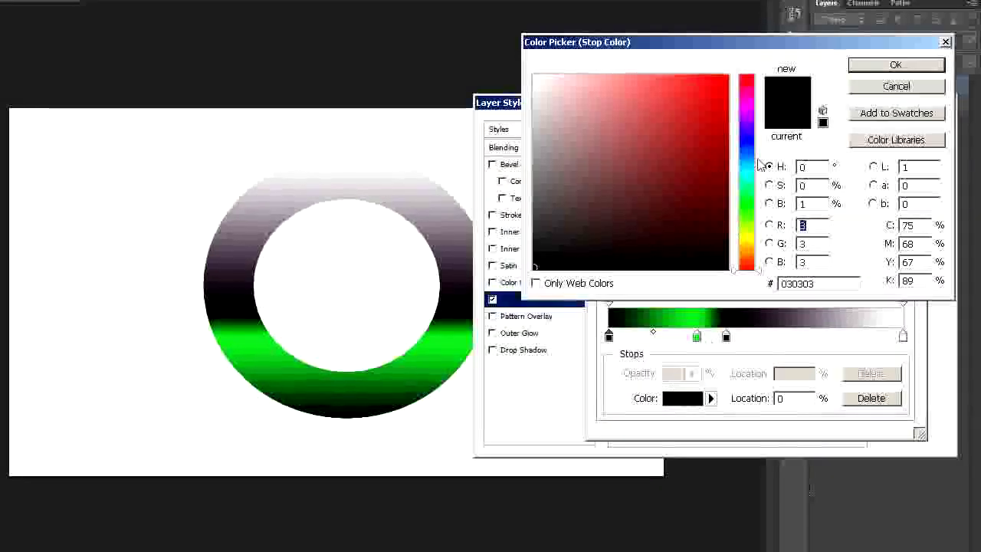
pyautogui.click(746, 154)
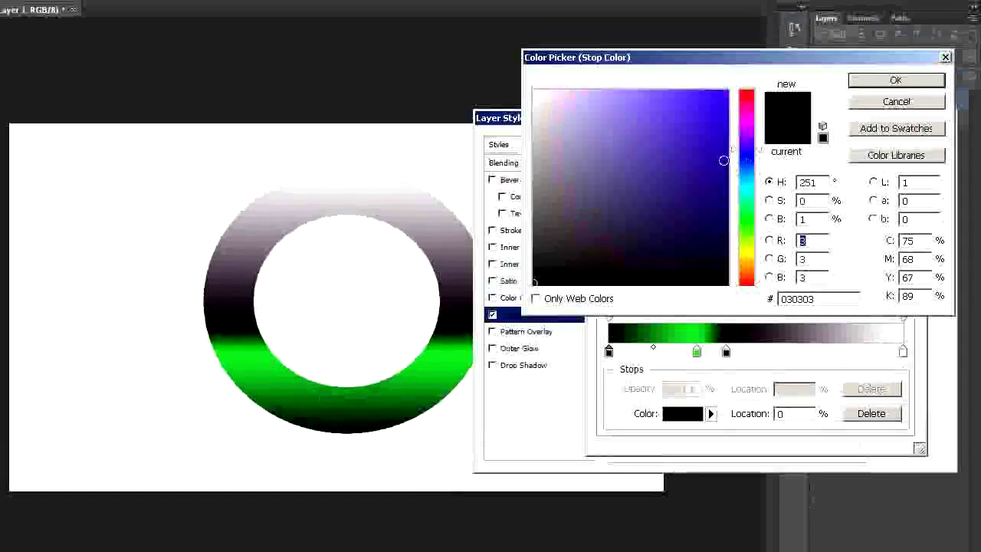
pyautogui.click(725, 193)
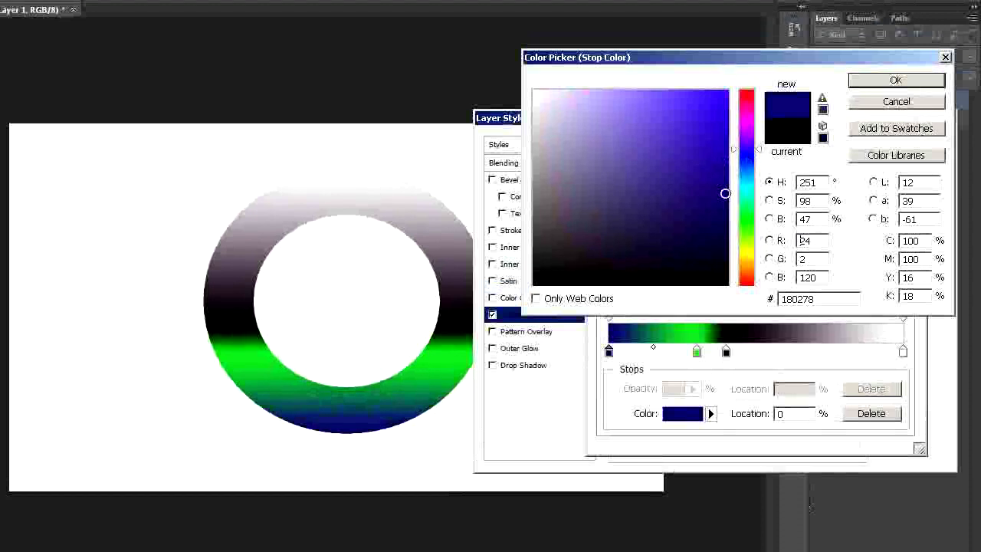
pyautogui.click(724, 188)
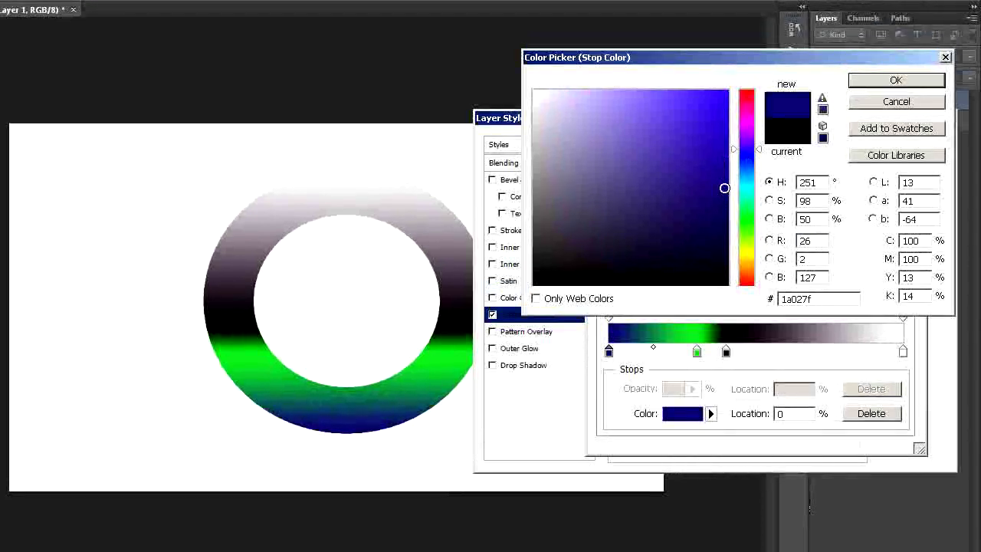
pyautogui.click(724, 178)
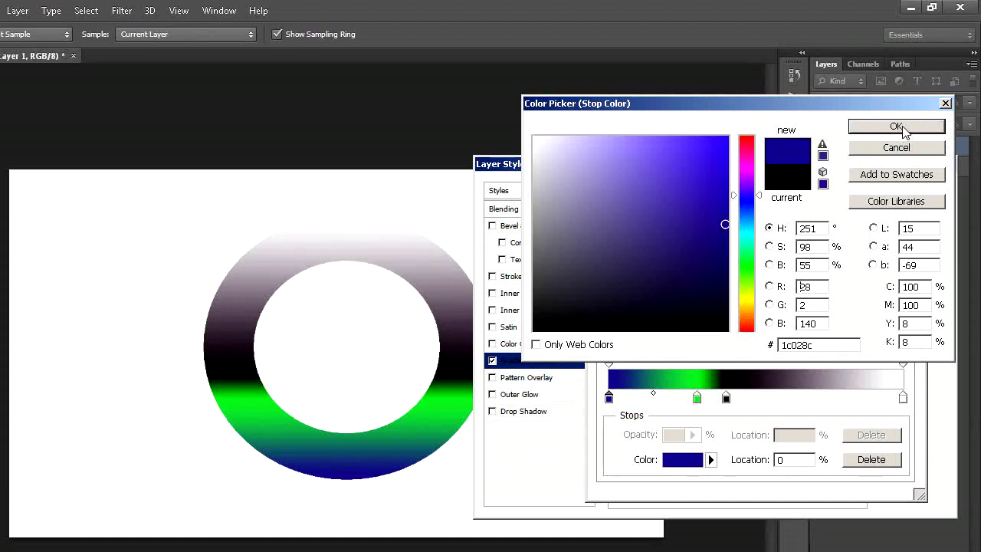
pyautogui.click(897, 126)
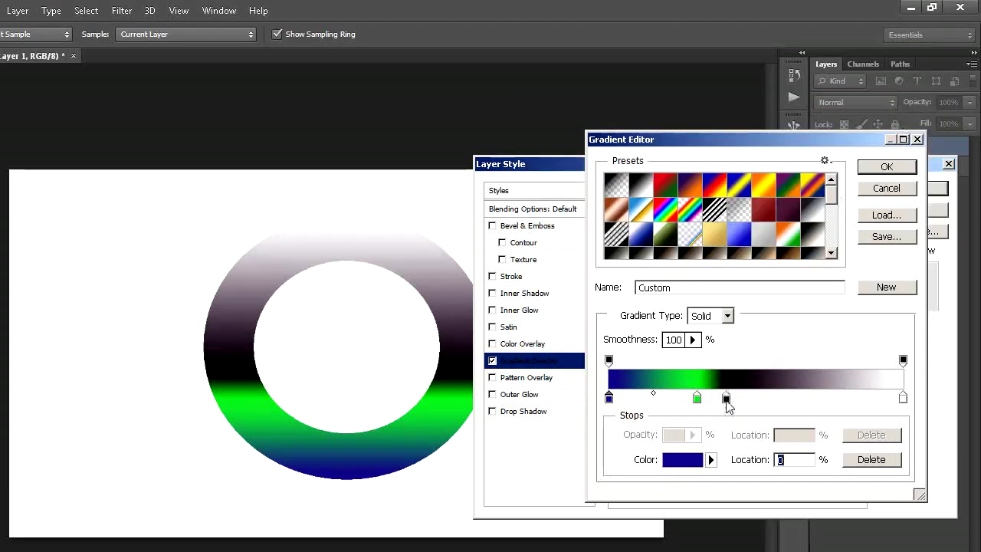
# Step: Set the black 40% gradient stop to hex #1c028c
pyautogui.click(726, 400)
pyautogui.click(682, 459)
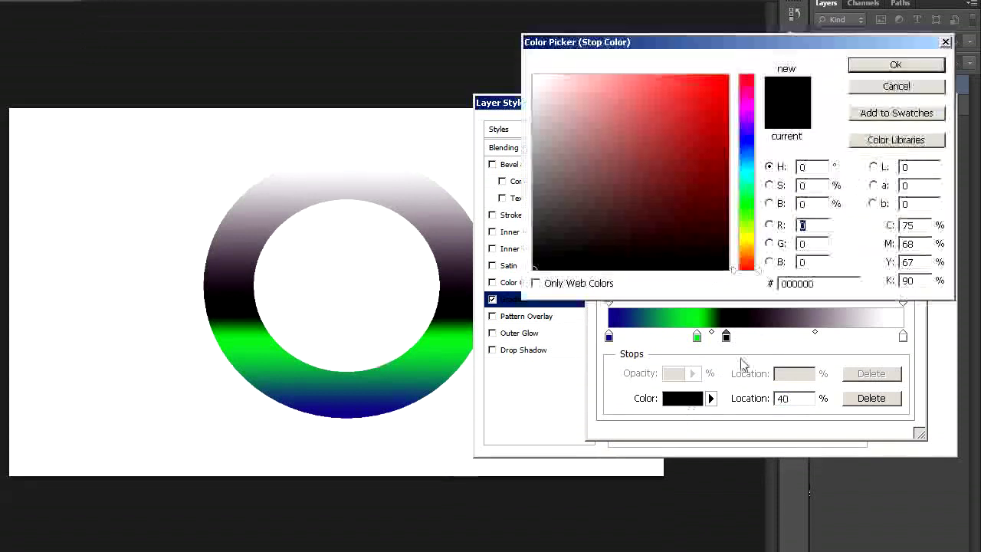
pyautogui.click(832, 284)
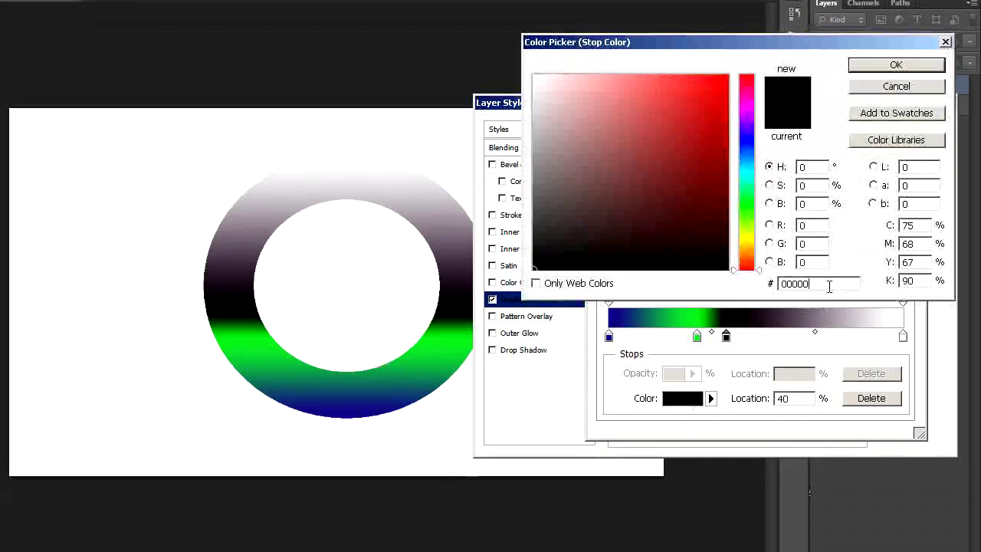
pyautogui.write('1c028')
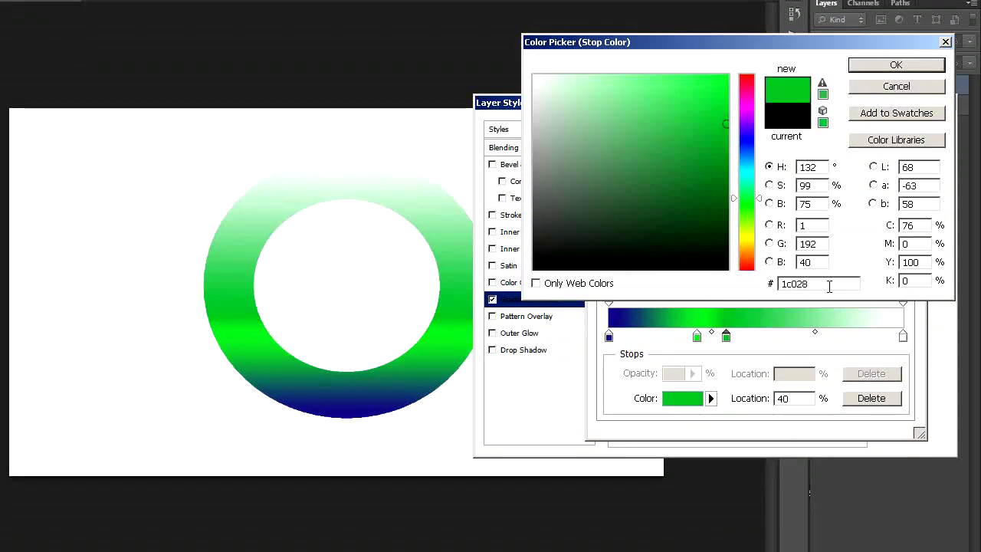
pyautogui.write('c')
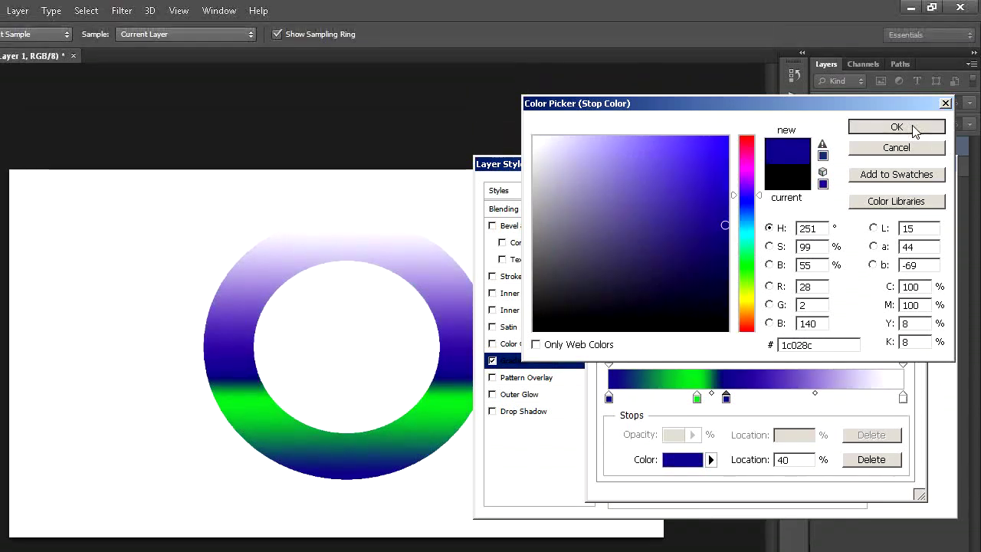
pyautogui.click(914, 130)
# Step: Change the white 100% end stop to hex #1c028c as well
pyautogui.click(902, 397)
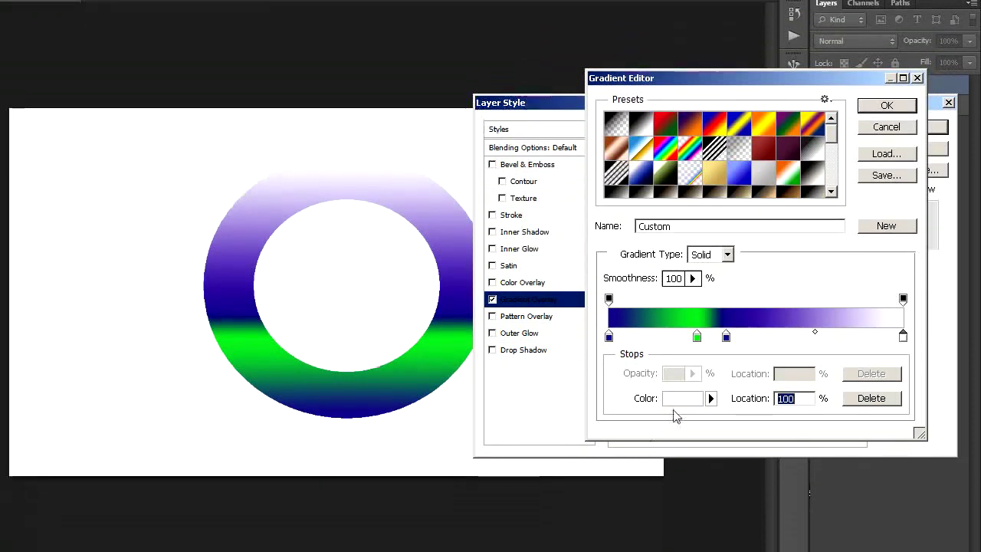
pyautogui.click(679, 404)
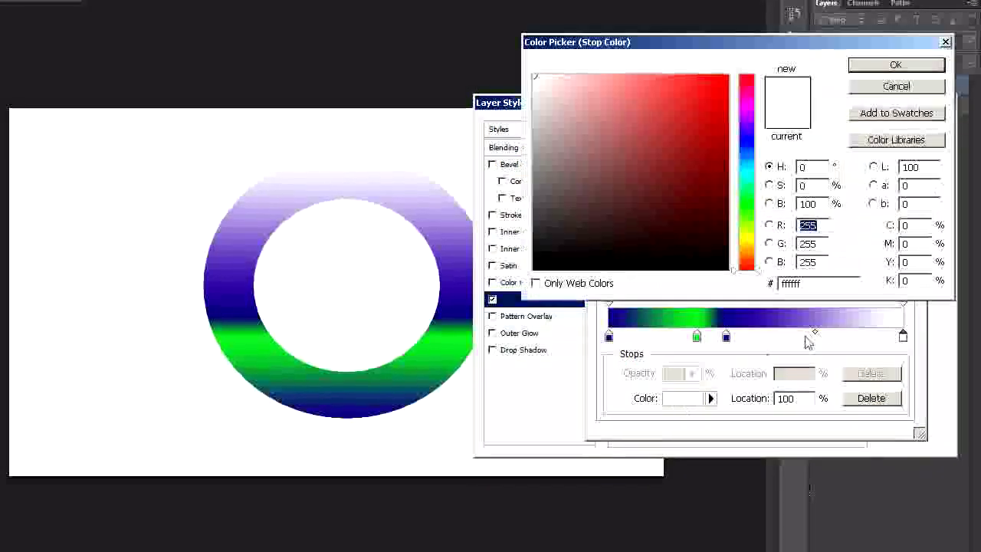
pyautogui.click(842, 285)
pyautogui.press('BackSpace')
pyautogui.press('BackSpace')
pyautogui.press('BackSpace')
pyautogui.press('BackSpace')
pyautogui.write('1c028c')
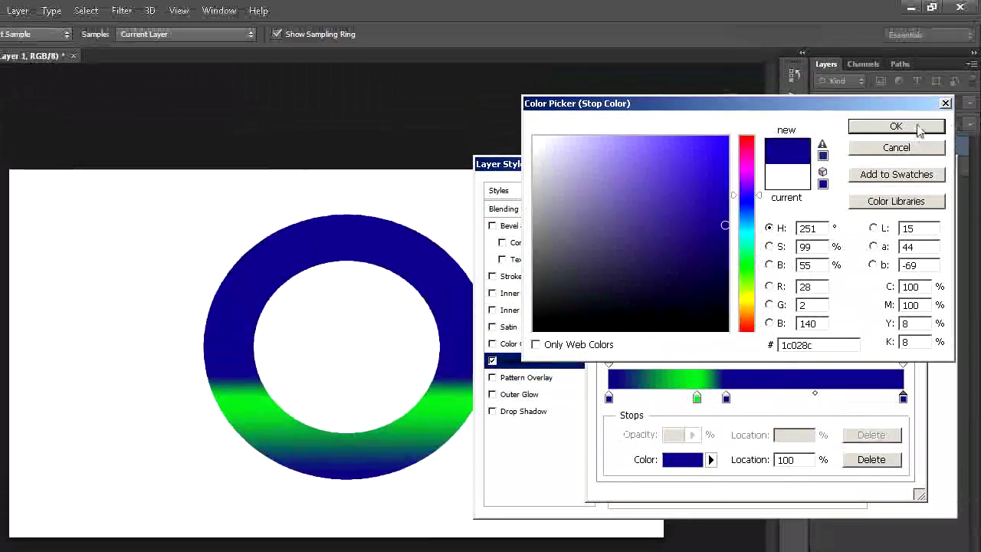
pyautogui.click(919, 131)
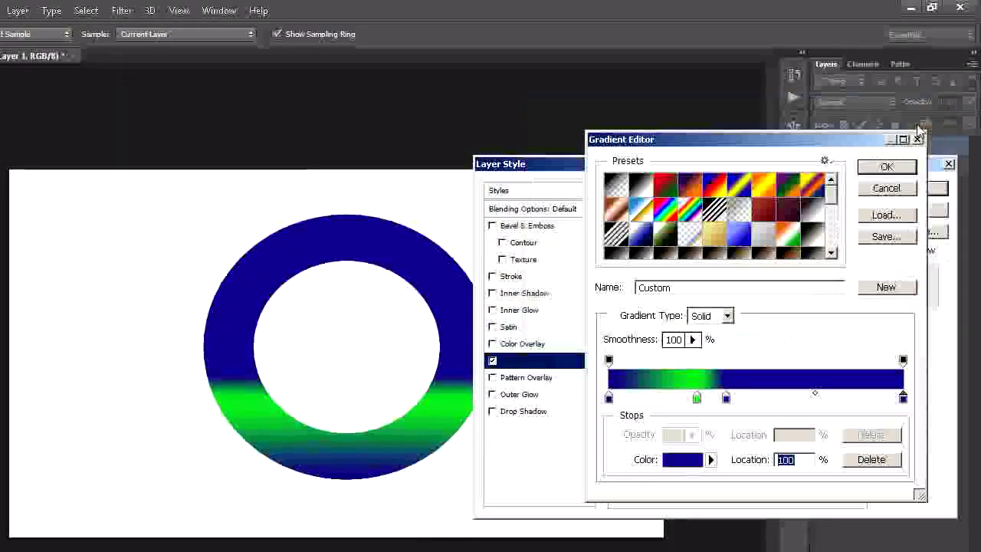
# Step: Accept the blue-green gradient and set the Gradient Overlay style to Angle
pyautogui.click(887, 167)
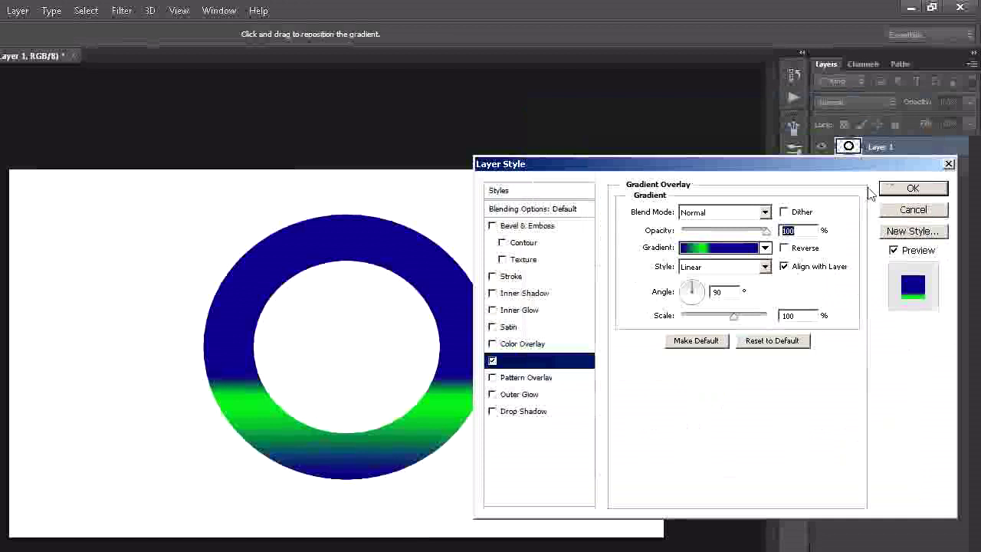
pyautogui.click(720, 247)
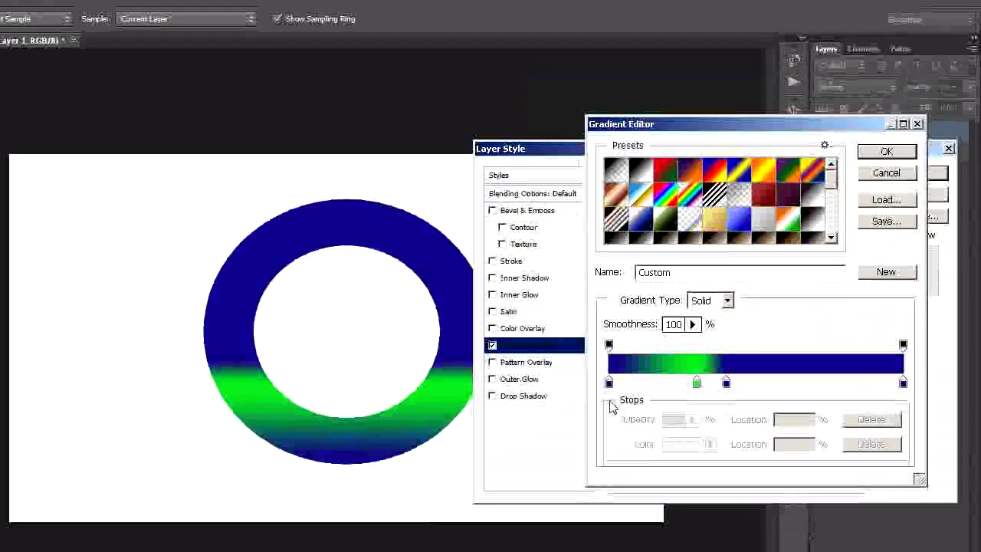
pyautogui.click(608, 382)
pyautogui.click(688, 400)
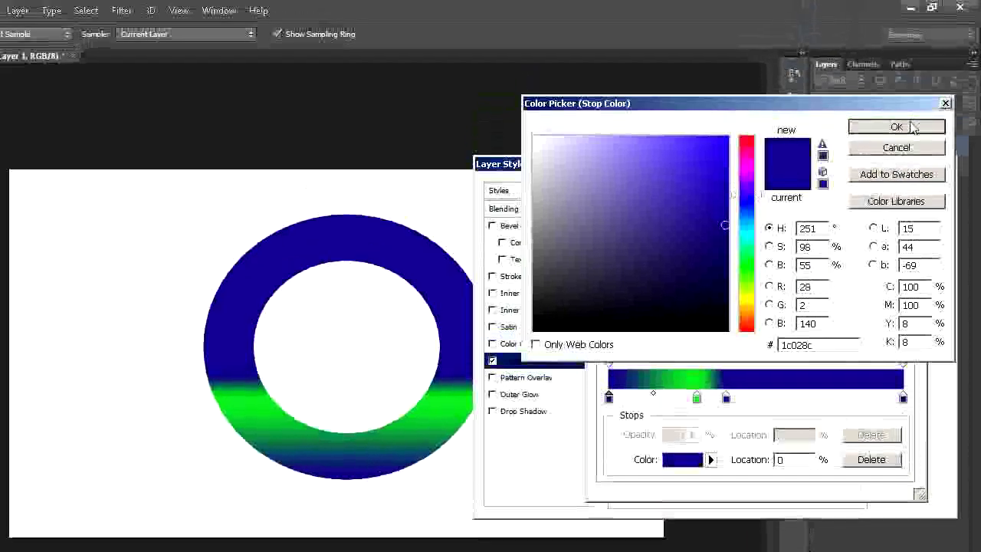
pyautogui.click(912, 127)
pyautogui.click(887, 167)
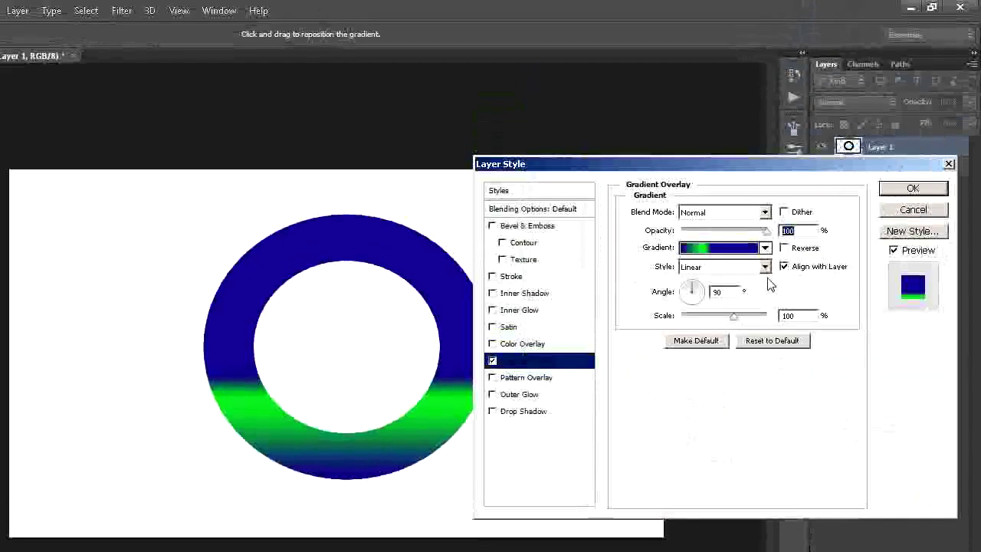
pyautogui.click(763, 267)
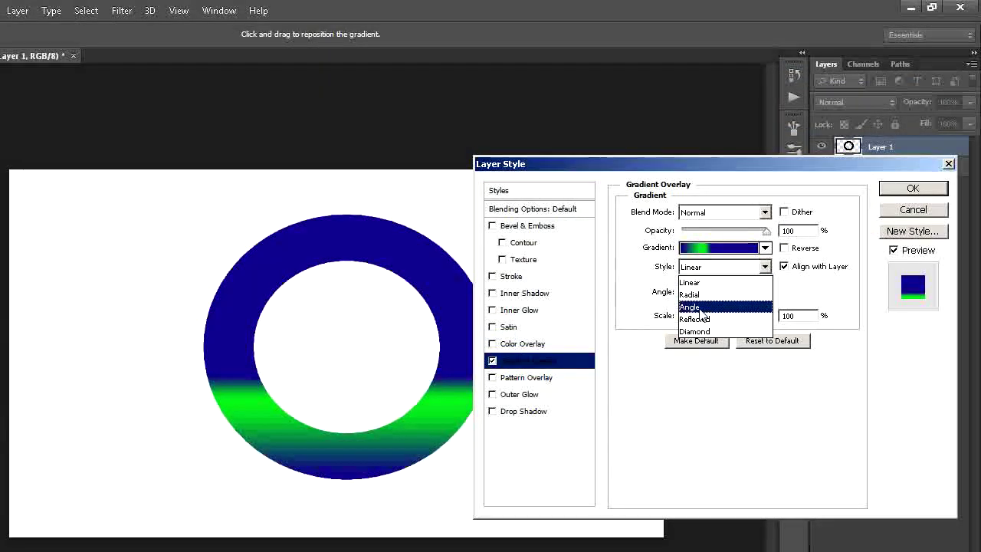
pyautogui.click(699, 308)
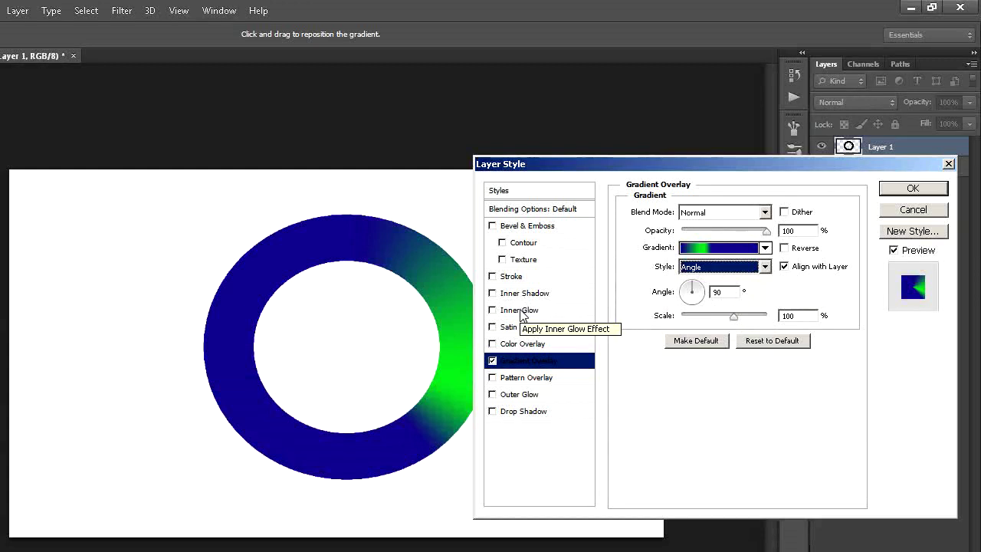
# Step: Enable Inner Glow at 100% opacity with a near-white glow colour
pyautogui.click(520, 310)
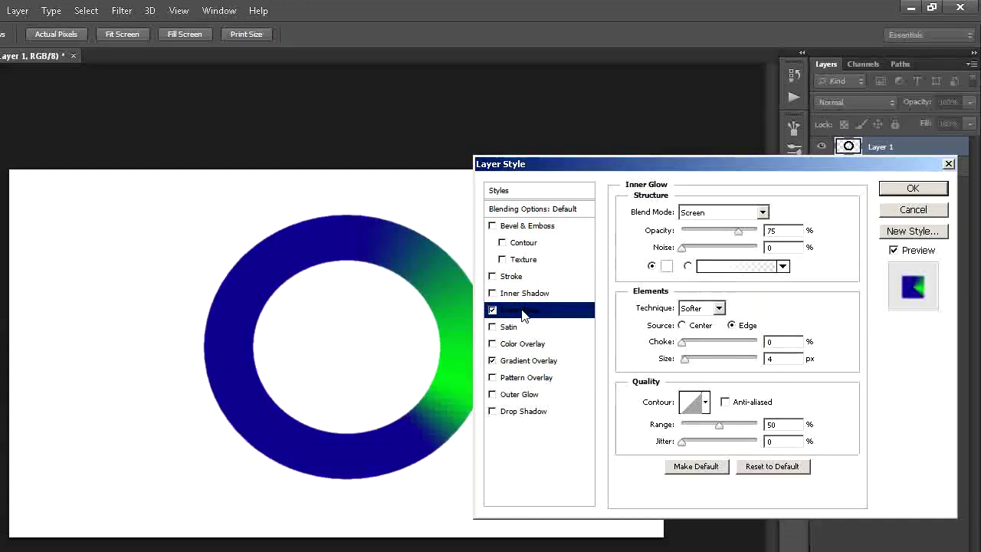
pyautogui.moveTo(740, 232); pyautogui.dragTo(768, 234)
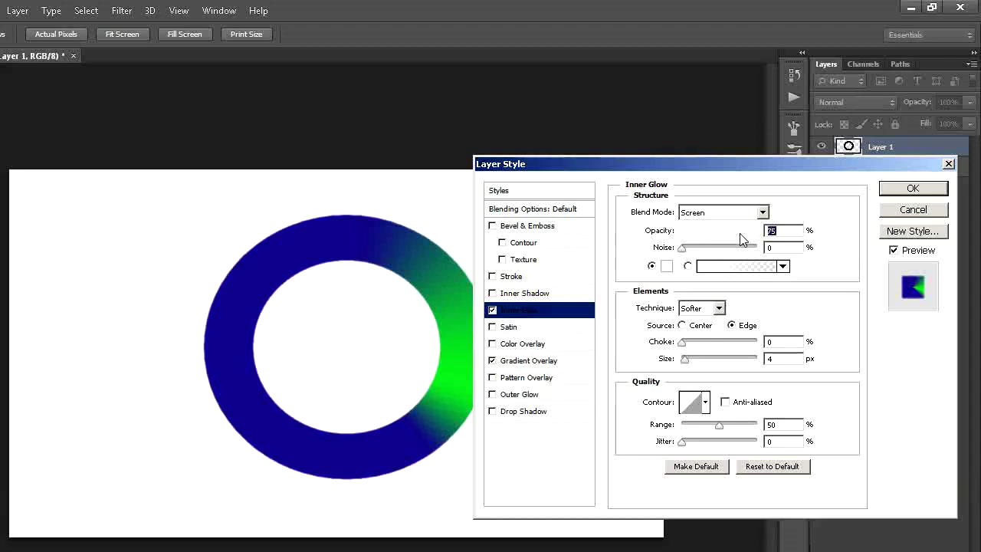
pyautogui.click(666, 266)
pyautogui.click(535, 137)
pyautogui.click(893, 127)
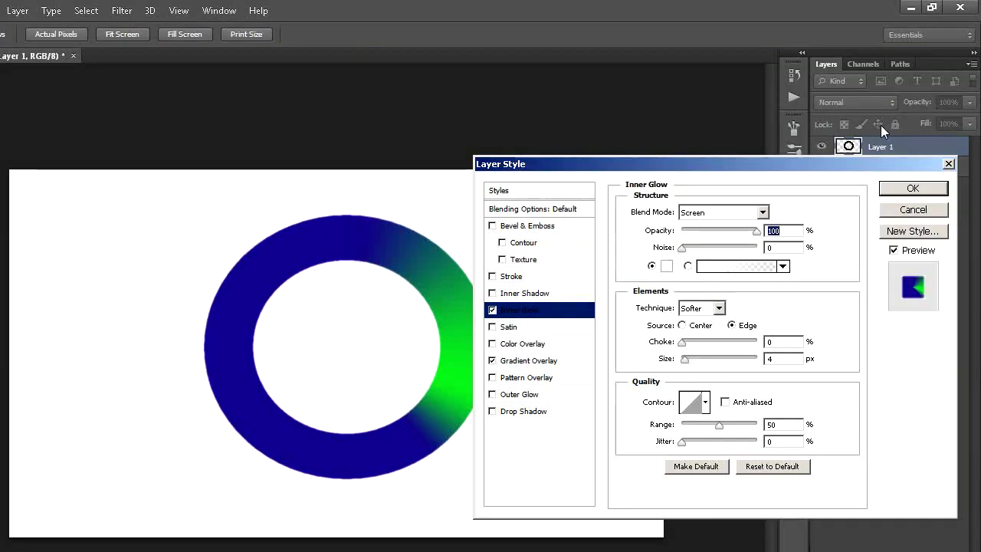
# Step: Give the glow Overlay blend mode, 25 px size and a ridged double-peak contour, then apply
pyautogui.click(762, 213)
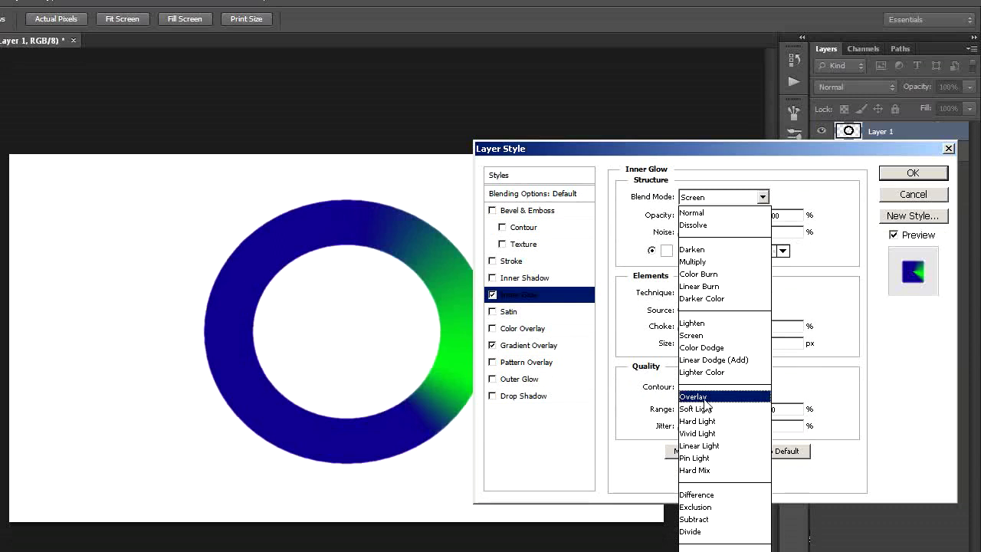
pyautogui.click(703, 398)
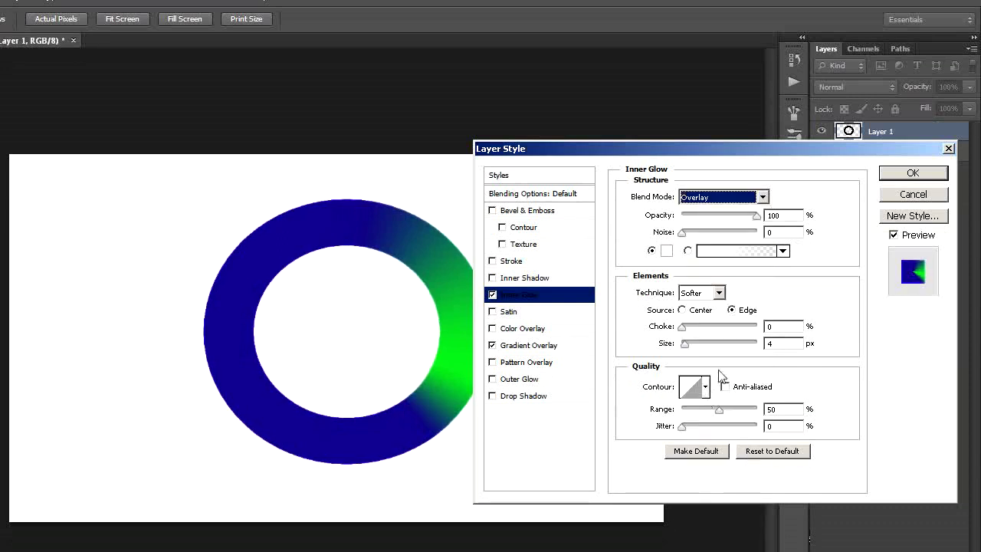
pyautogui.doubleClick(792, 344)
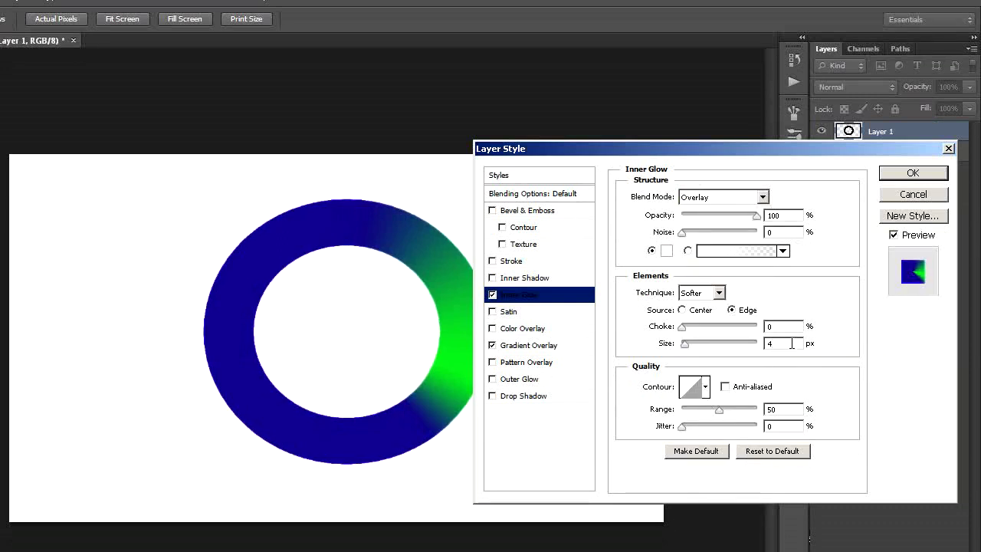
pyautogui.write('25')
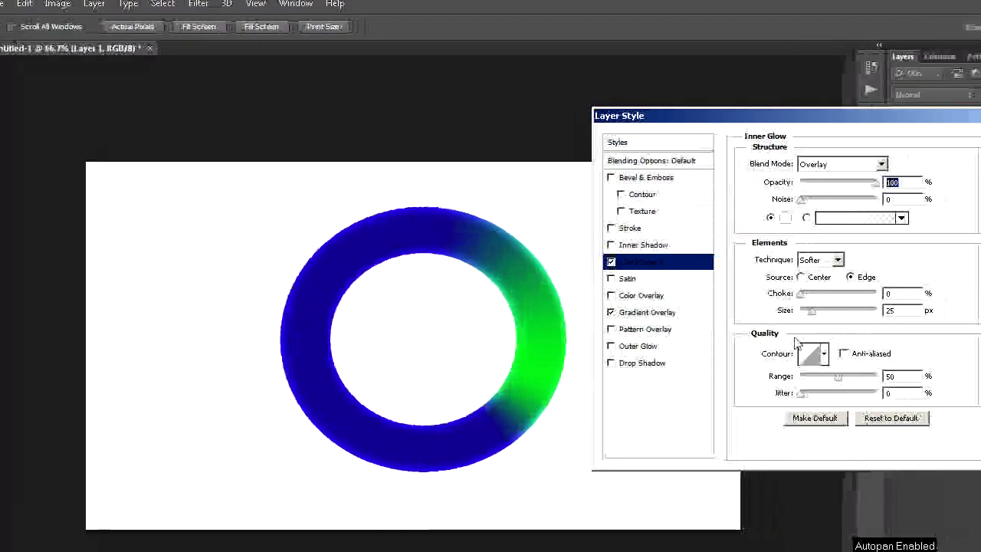
pyautogui.click(748, 354)
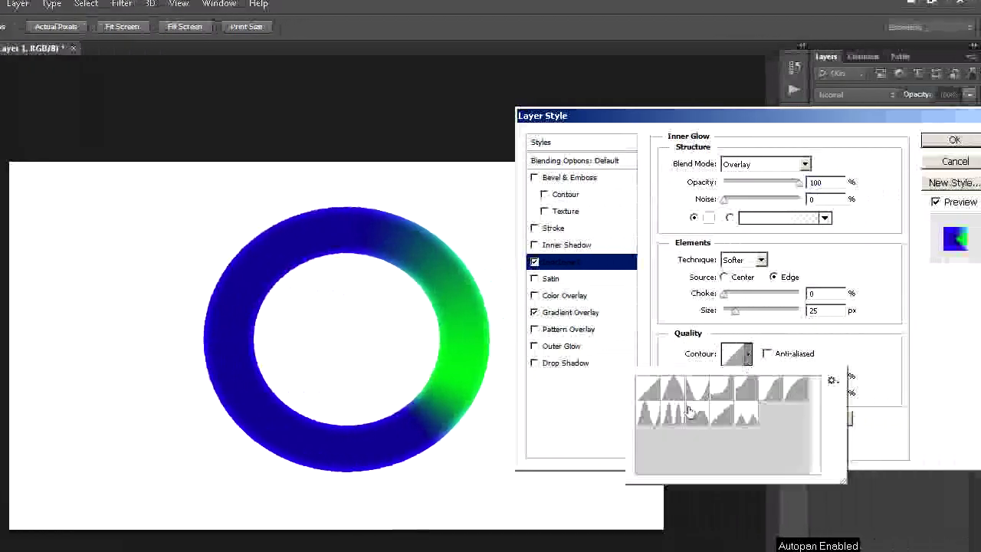
pyautogui.click(672, 413)
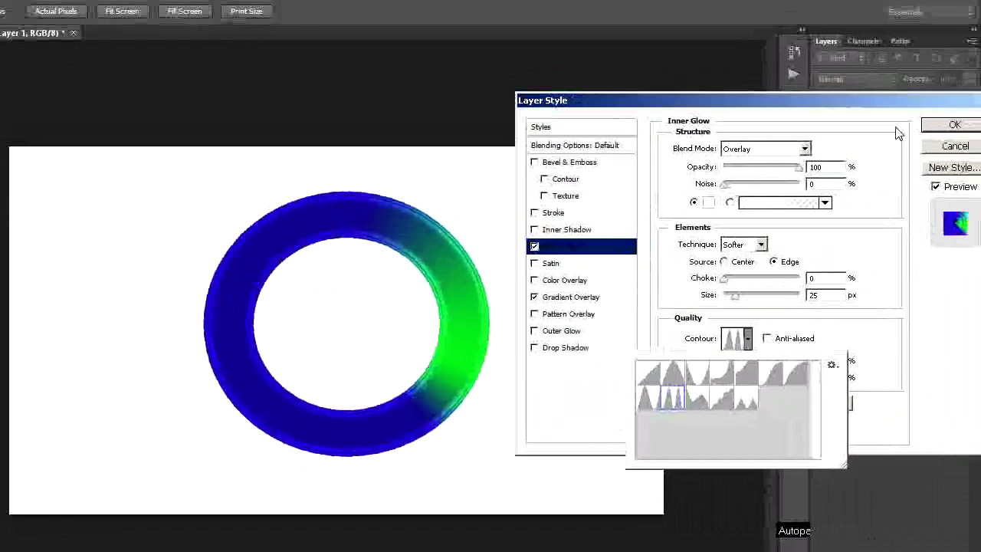
pyautogui.click(948, 142)
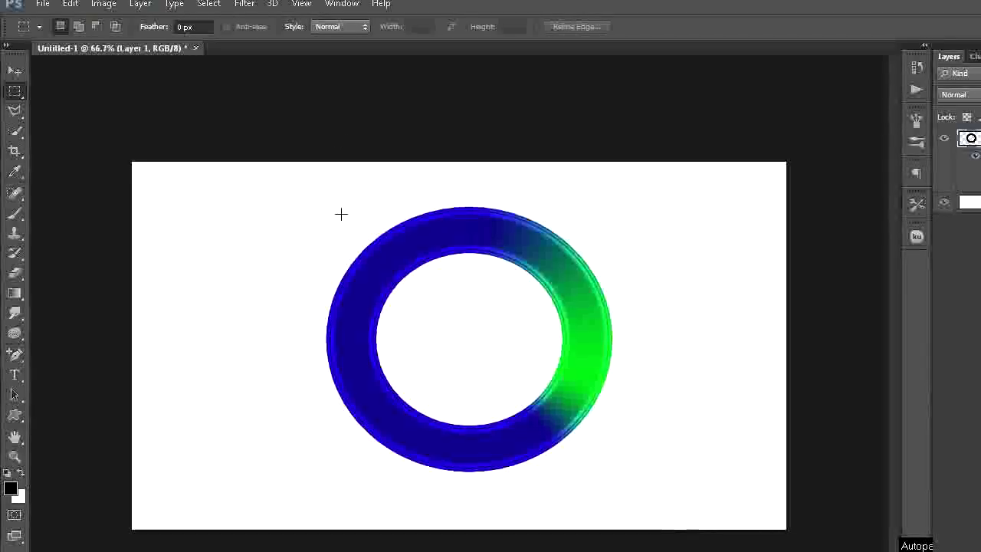
# Step: Create a video timeline and expand Layer 1's Position, Opacity and Style tracks
pyautogui.click(342, 11)
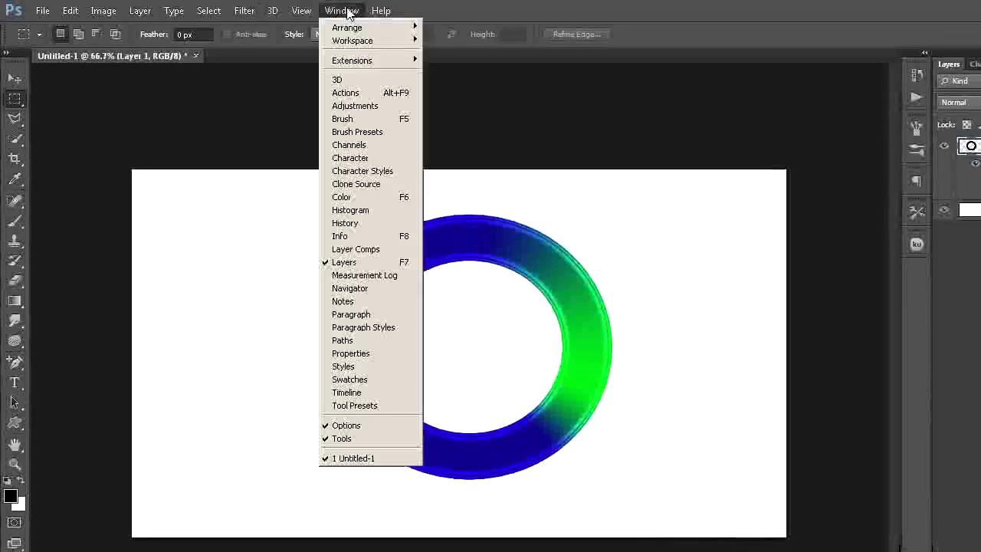
pyautogui.click(346, 392)
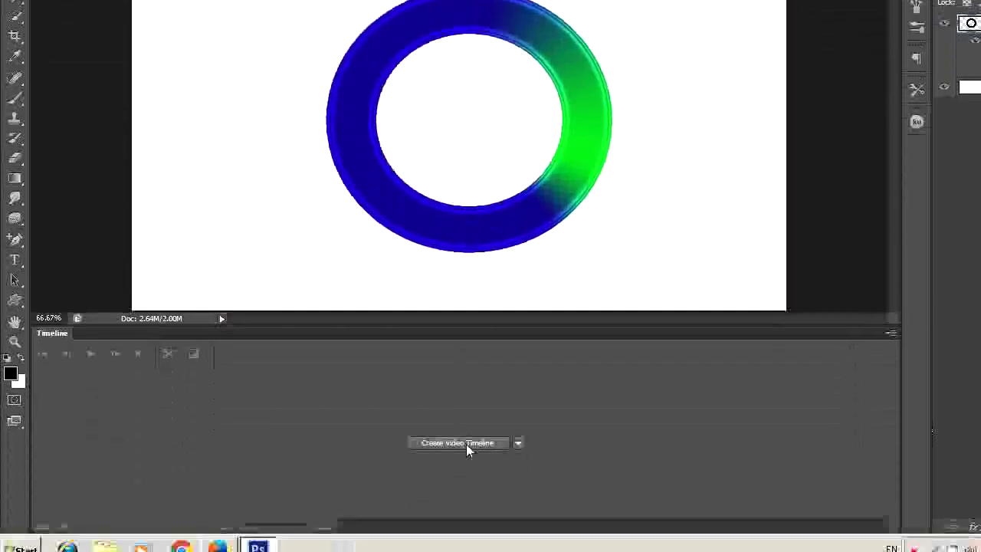
pyautogui.click(468, 504)
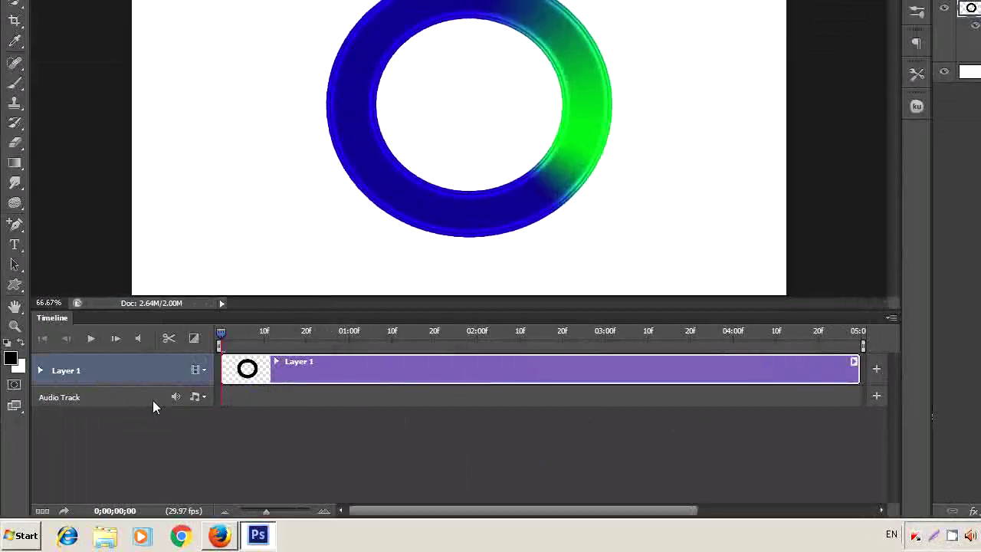
pyautogui.click(40, 370)
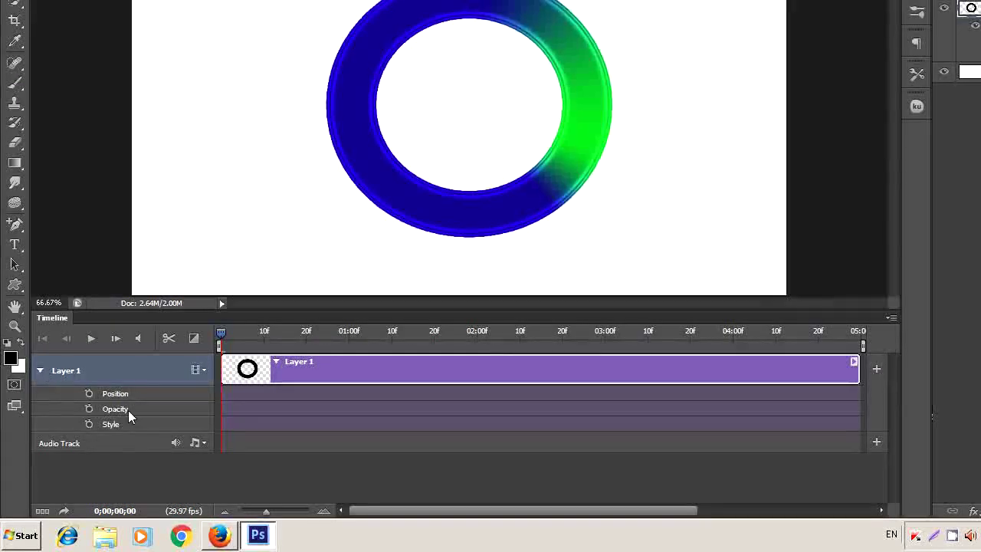
# Step: Add a Style keyframe at frame 0, zoom out to all five seconds, and move the playhead to 0;00;00;15
pyautogui.click(89, 424)
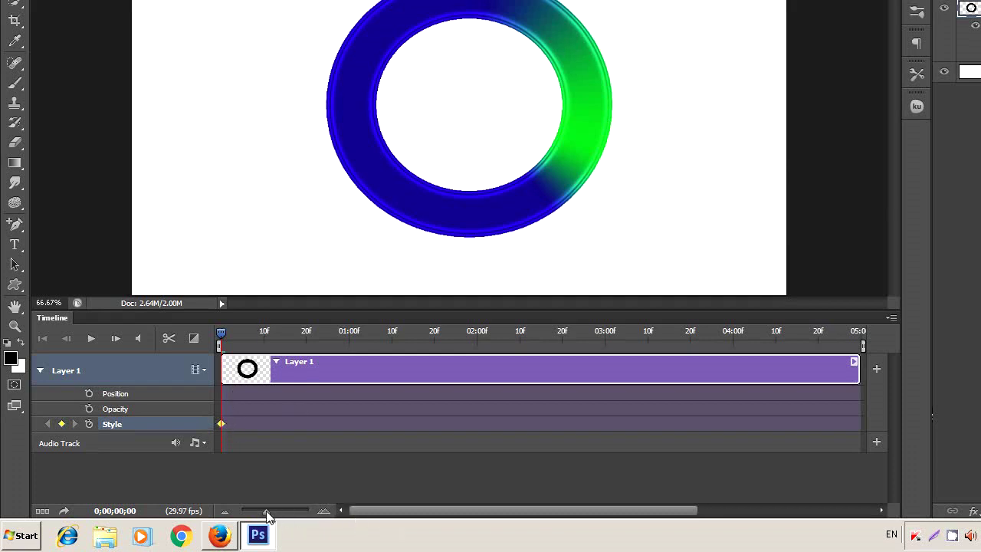
pyautogui.moveTo(267, 511); pyautogui.dragTo(261, 511)
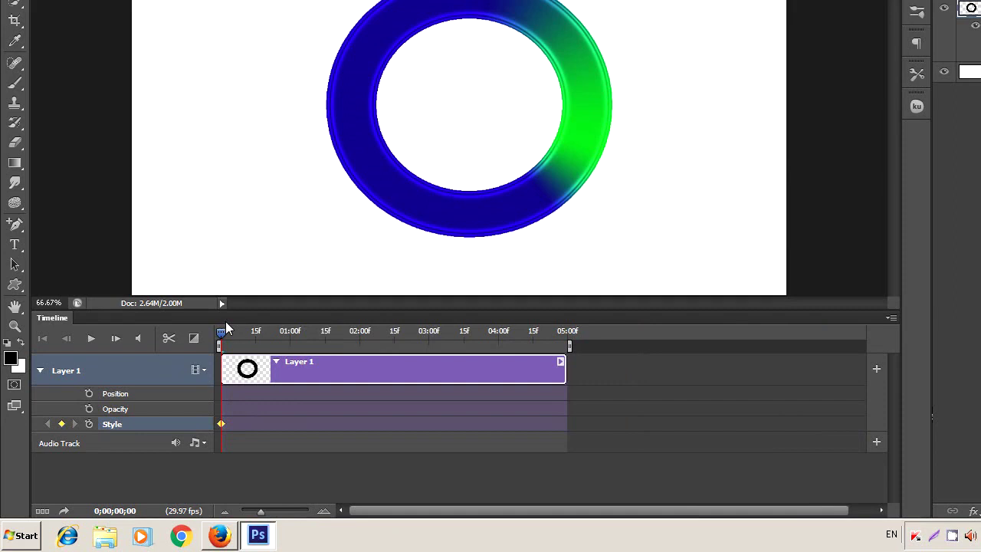
pyautogui.moveTo(220, 338); pyautogui.dragTo(255, 339)
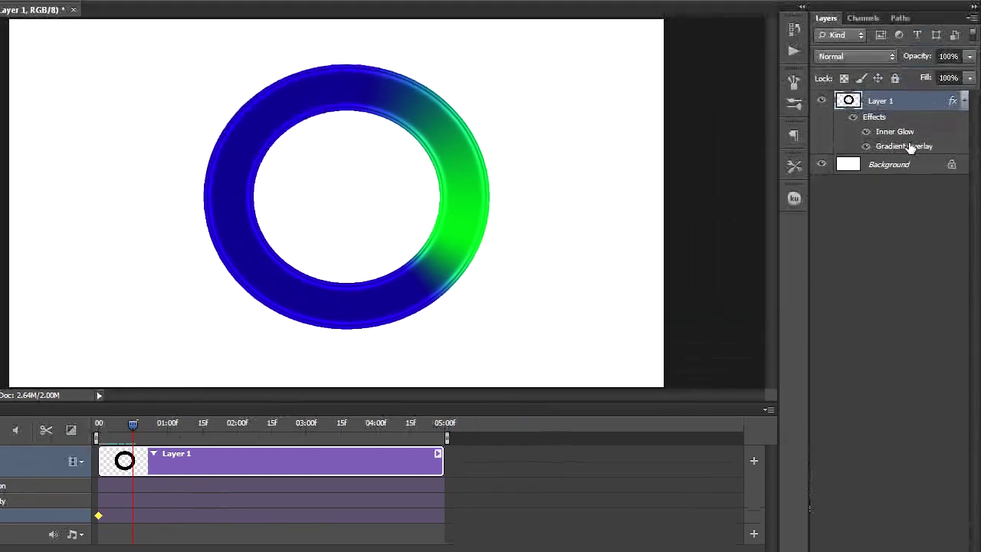
# Step: Change the ring's Gradient Overlay angle to -89° at 0;00;00;15, moving the green band left
pyautogui.doubleClick(922, 147)
pyautogui.click(924, 145)
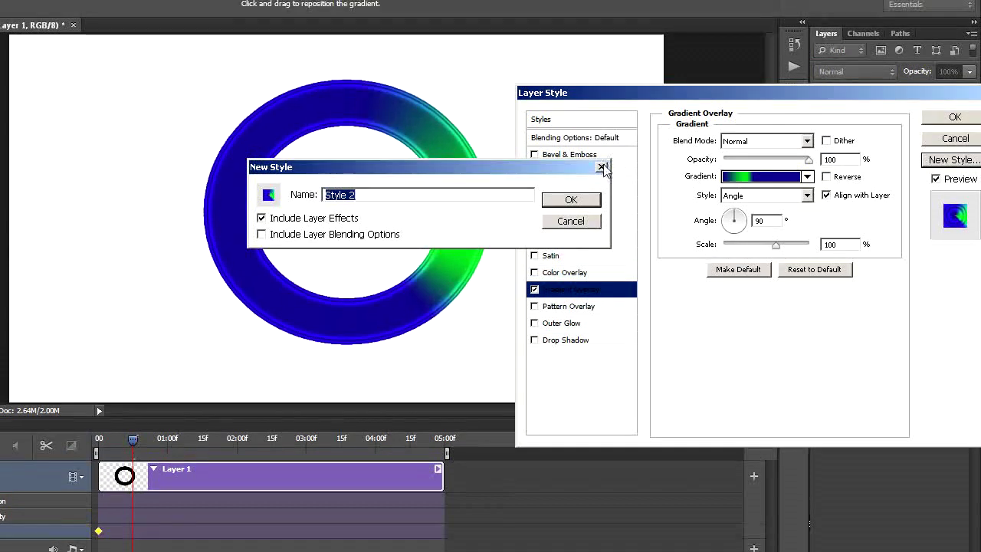
pyautogui.click(602, 166)
pyautogui.click(776, 221)
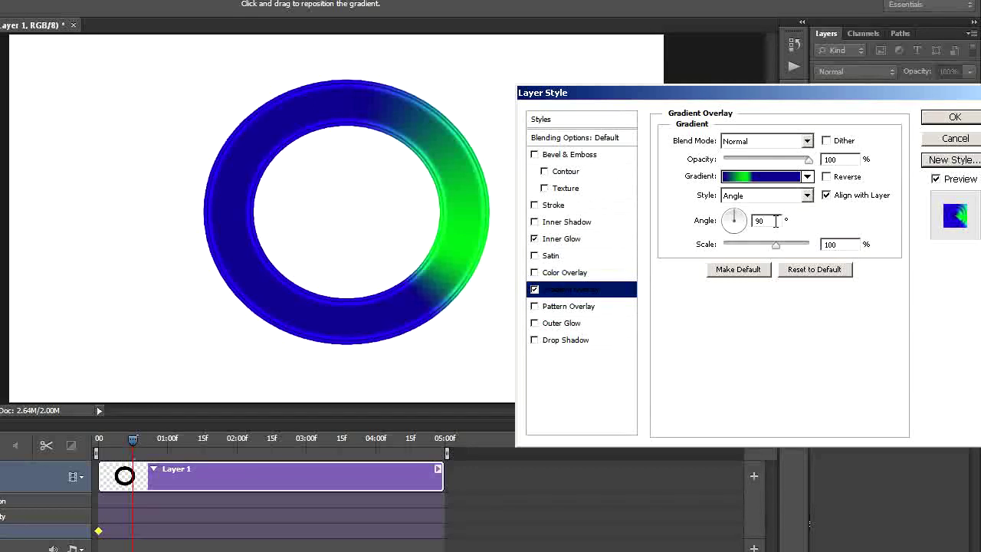
pyautogui.press('BackSpace')
pyautogui.write('-8')
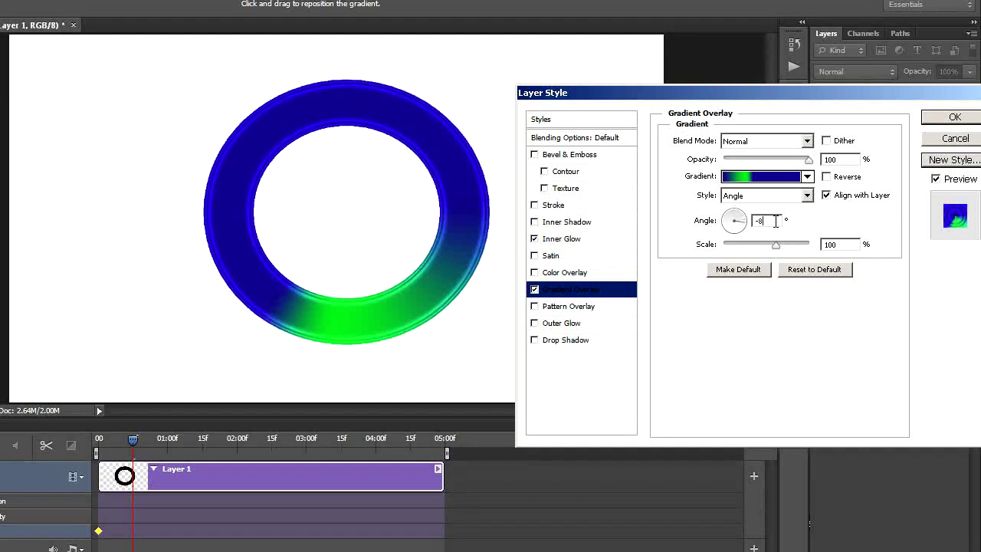
pyautogui.write('9')
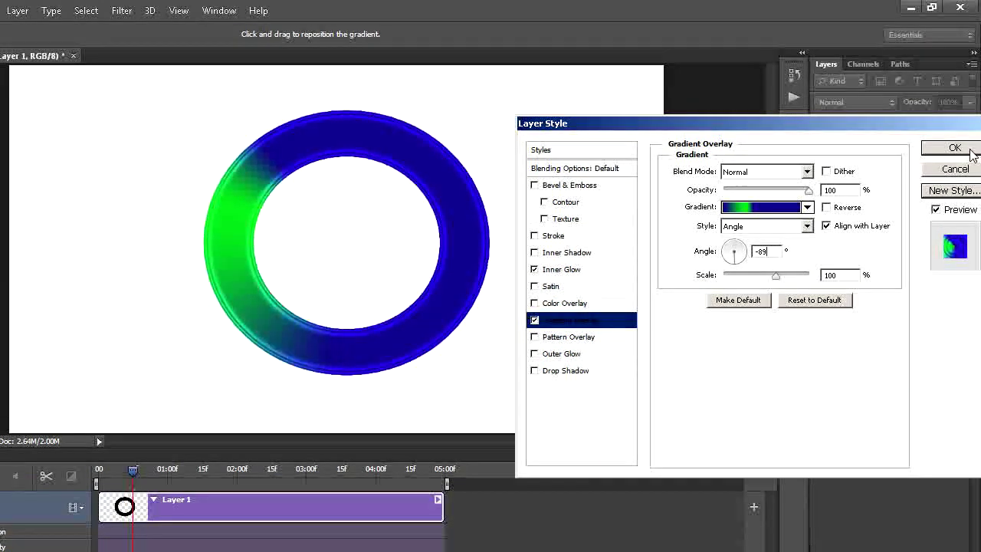
pyautogui.click(966, 150)
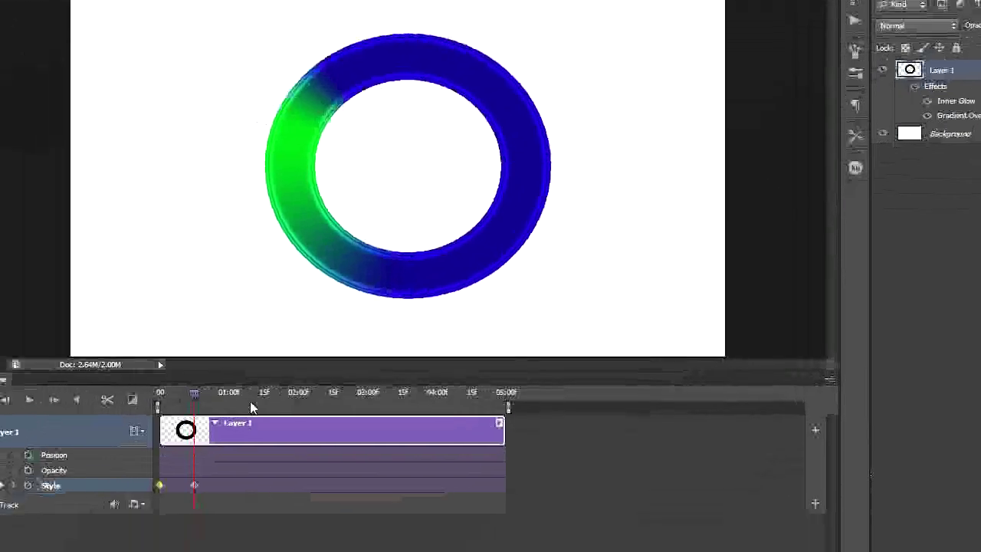
# Step: At the 0;00;01;00 mark, set the Gradient Overlay angle to 92° to swing green right
pyautogui.moveTo(273, 395); pyautogui.dragTo(290, 398)
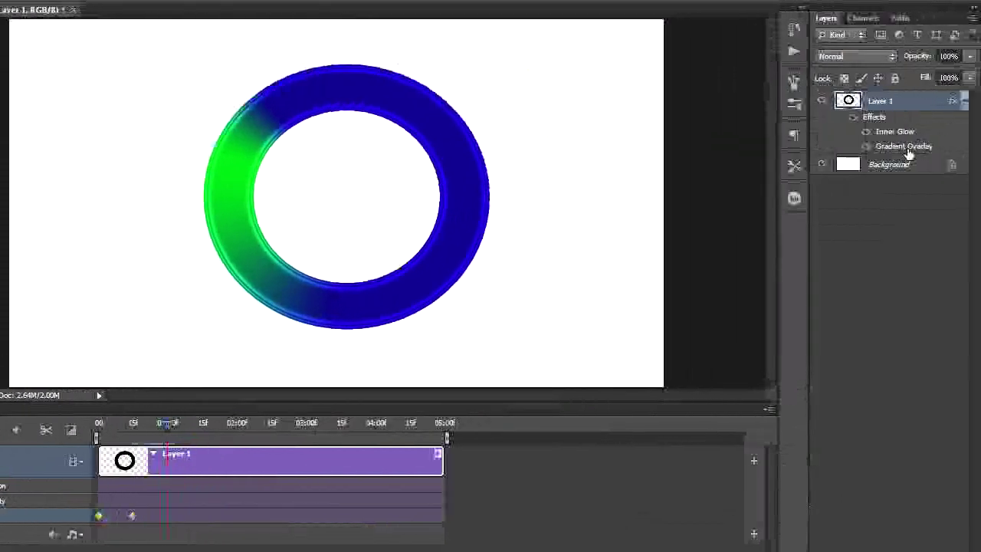
pyautogui.doubleClick(912, 147)
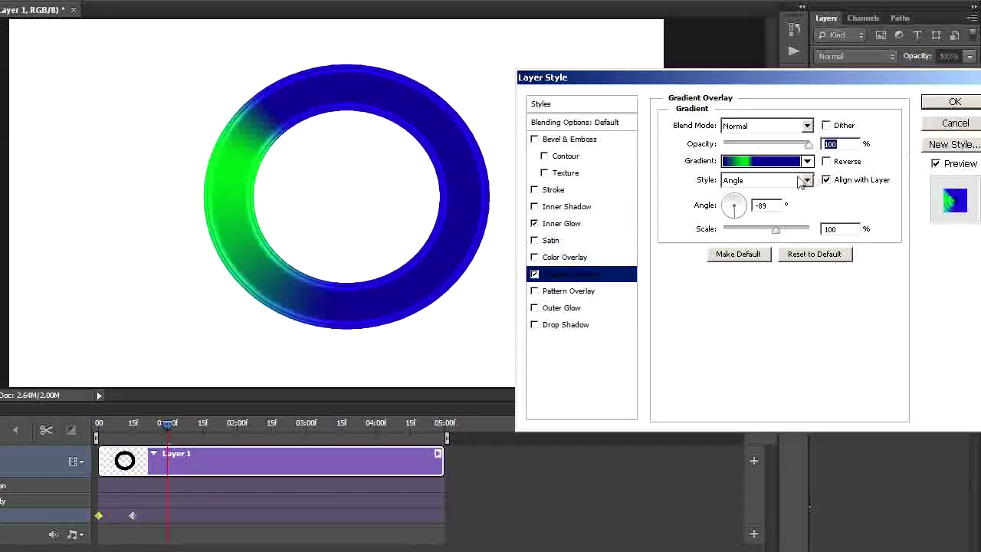
pyautogui.press('BackSpace')
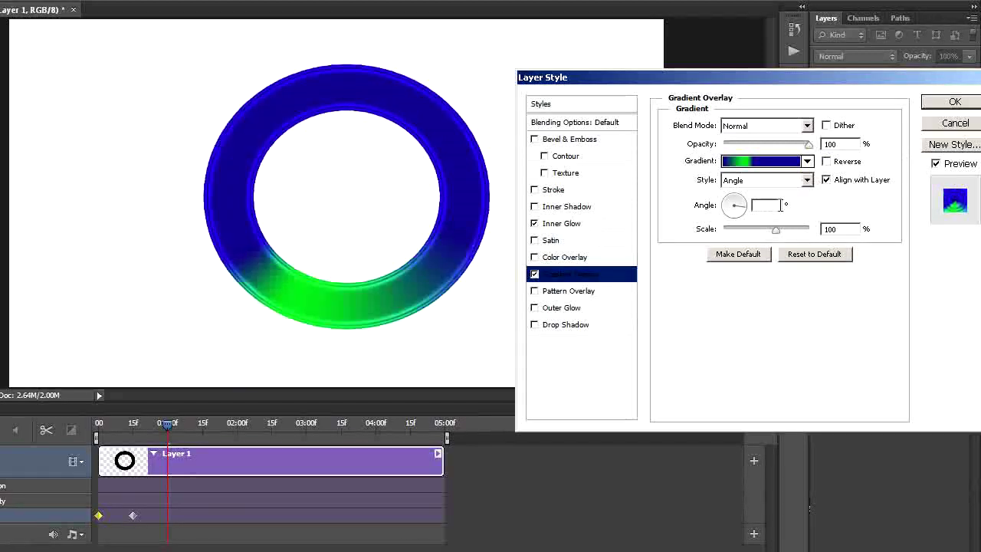
pyautogui.write('92')
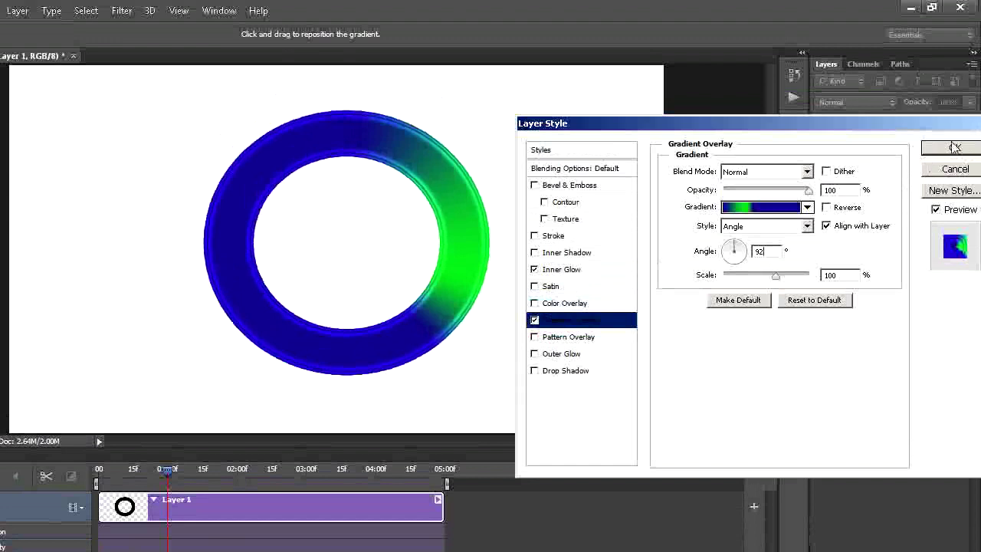
pyautogui.click(953, 148)
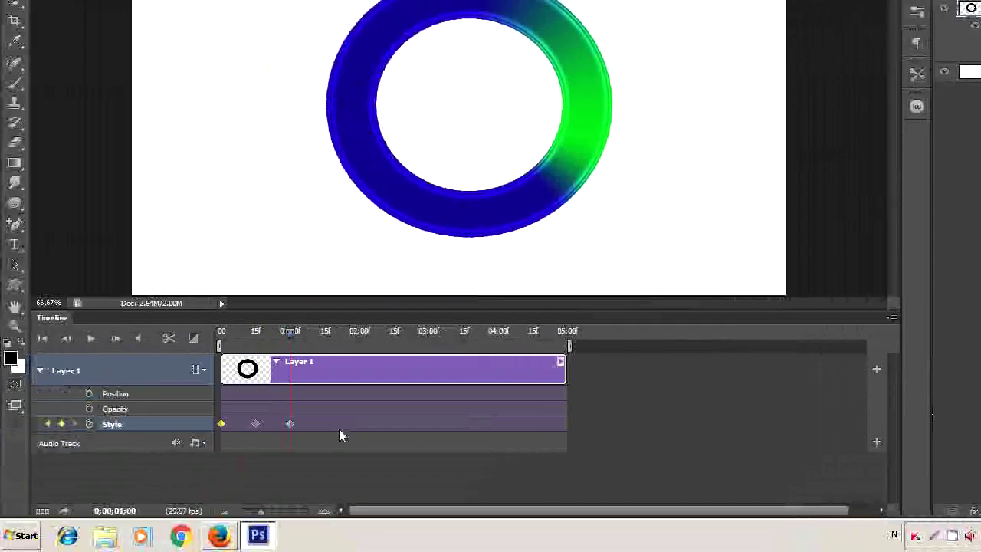
# Step: End the work area at 01:00f and preview the rotation from the first frame
pyautogui.moveTo(569, 346); pyautogui.dragTo(292, 346)
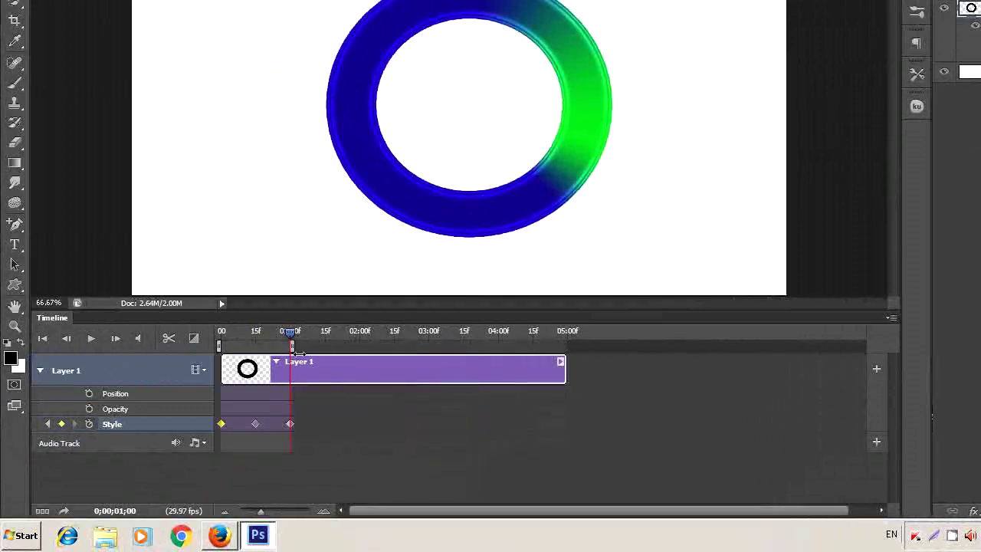
pyautogui.click(779, 318)
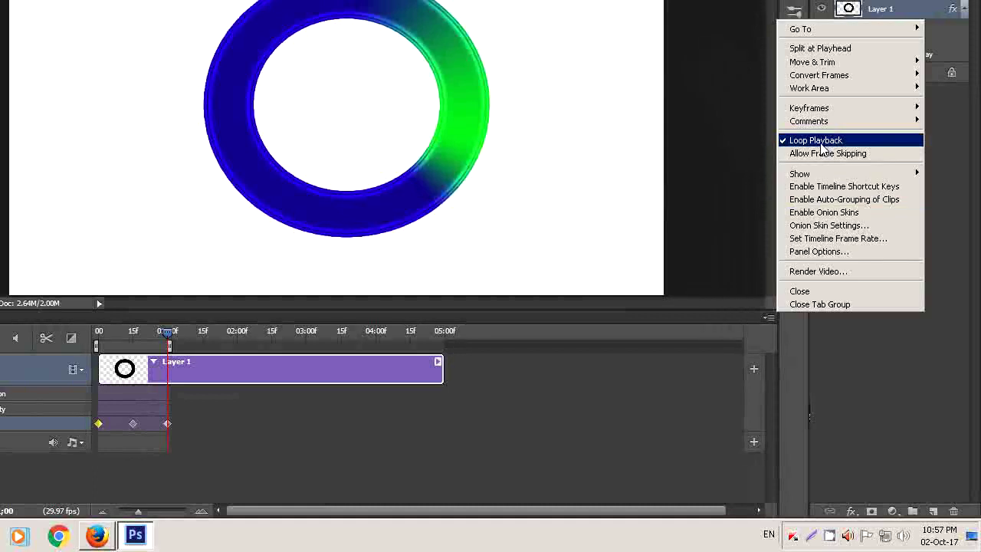
pyautogui.click(45, 339)
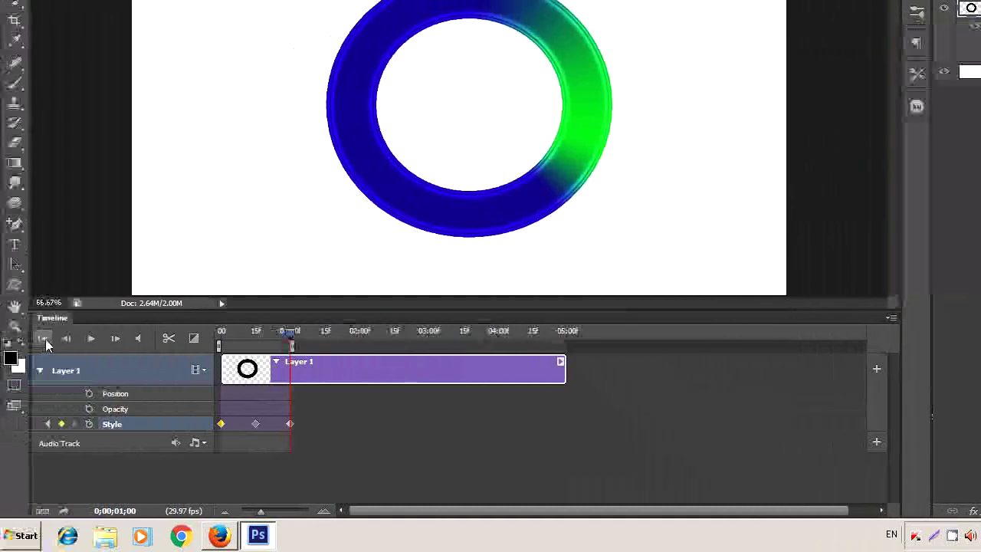
pyautogui.click(45, 338)
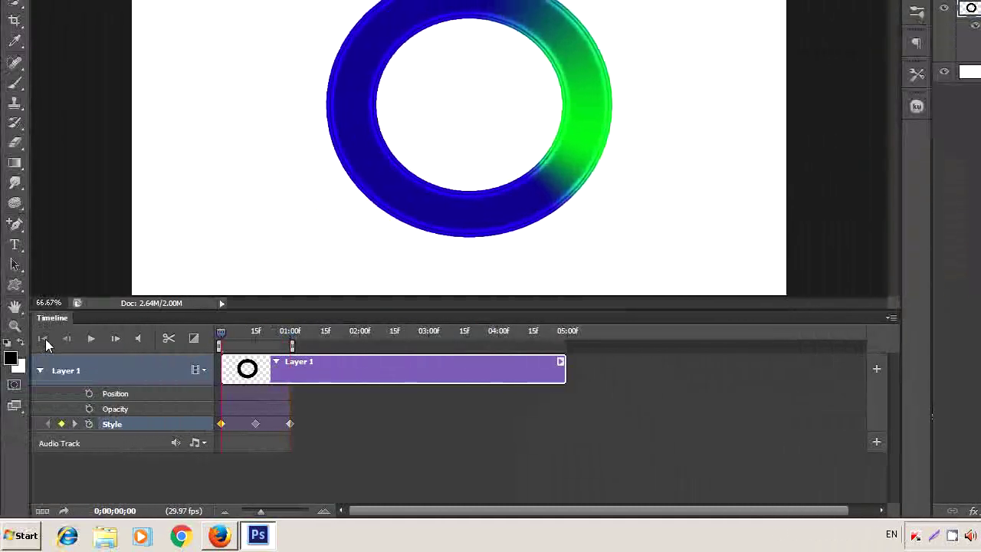
pyautogui.click(91, 338)
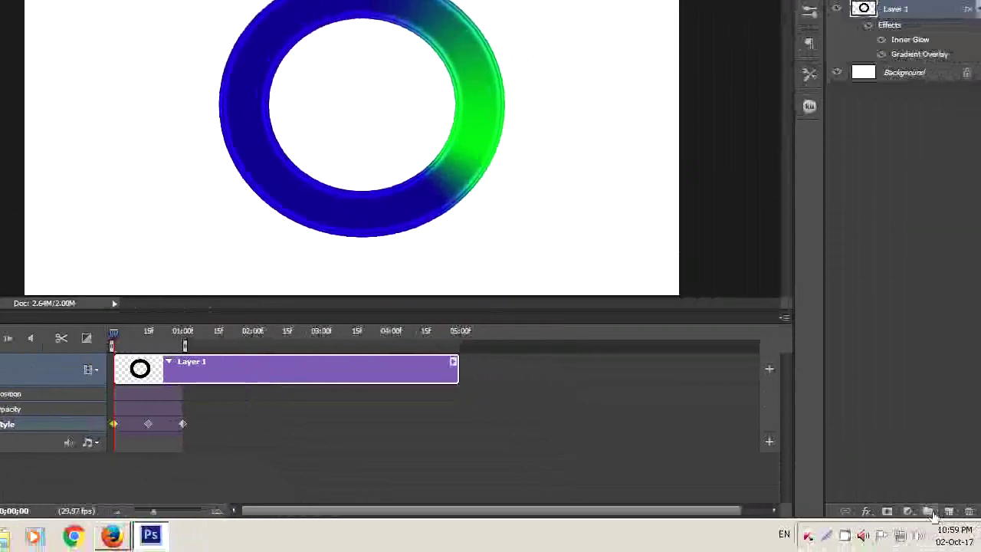
# Step: Put the ring in Group 1 with a Fine Grain pattern overlay, Overlay mode, 50% opacity
pyautogui.click(912, 511)
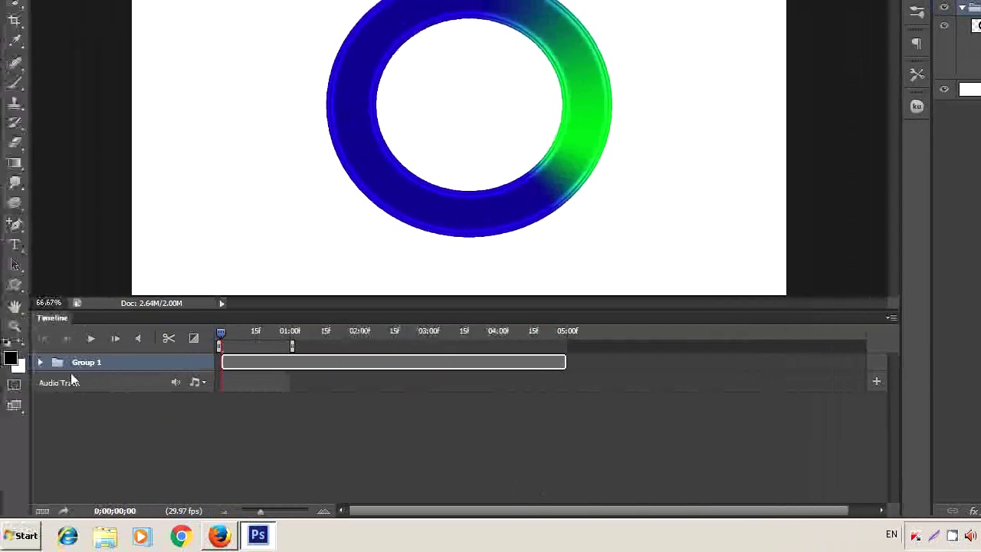
pyautogui.click(910, 511)
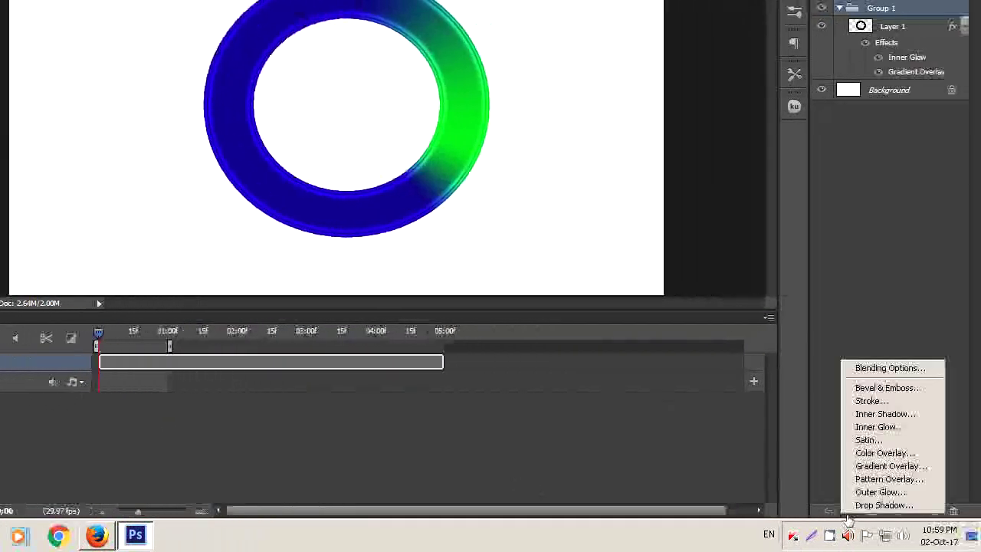
pyautogui.click(882, 479)
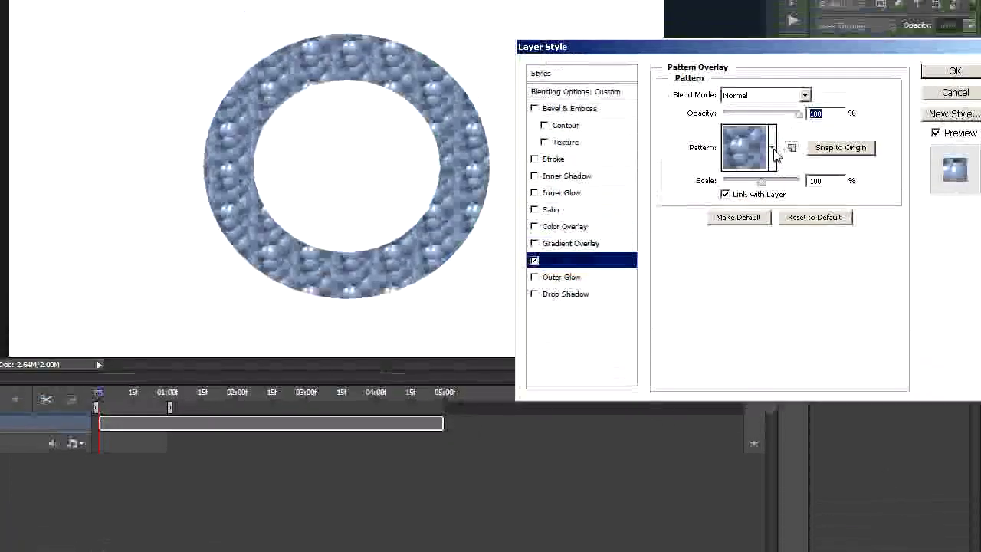
pyautogui.click(772, 149)
pyautogui.click(704, 236)
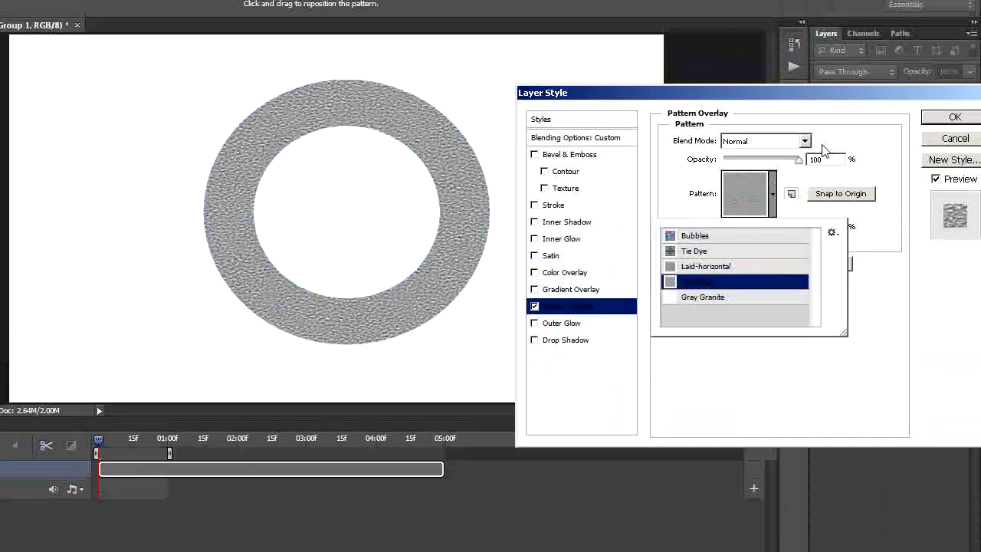
pyautogui.click(805, 142)
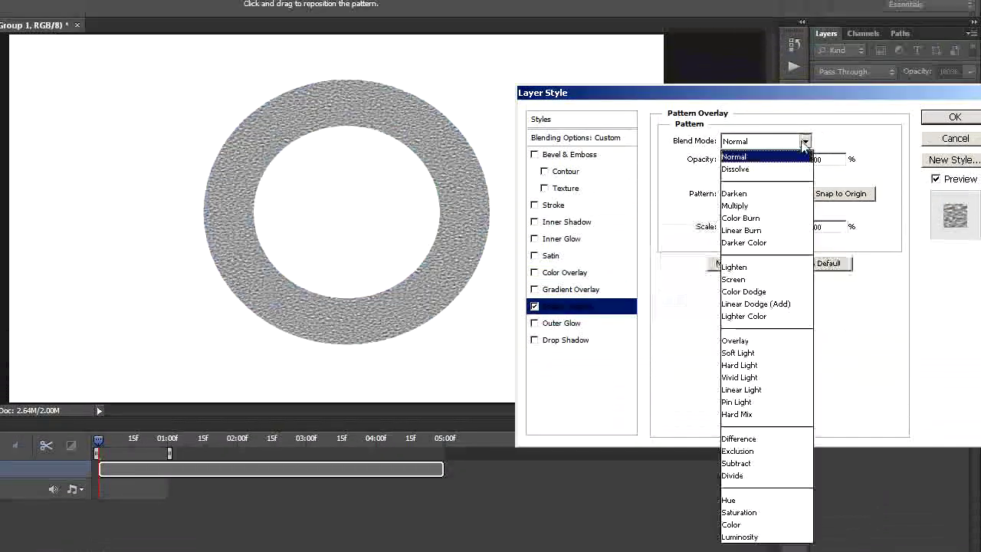
pyautogui.click(756, 342)
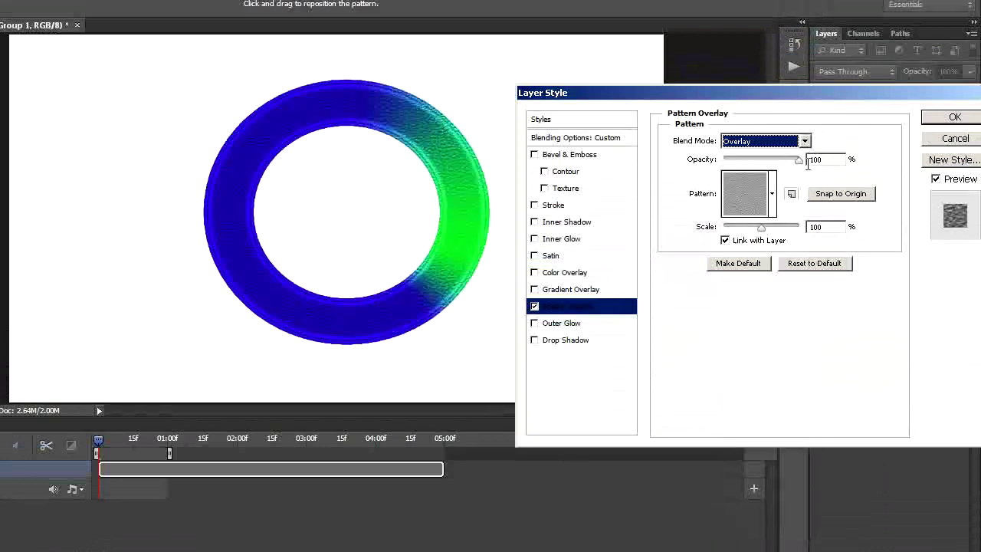
pyautogui.press('Tab')
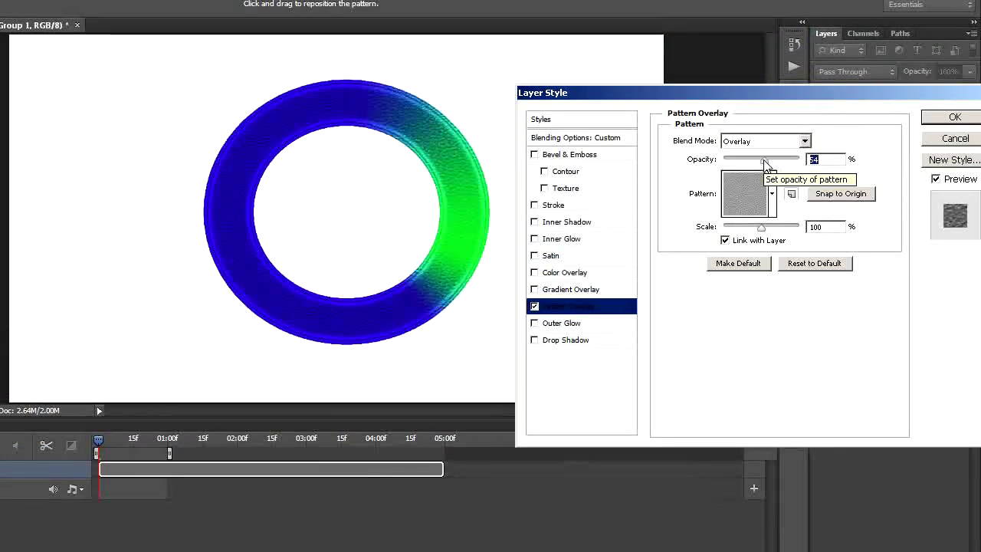
pyautogui.write('50')
pyautogui.click(954, 132)
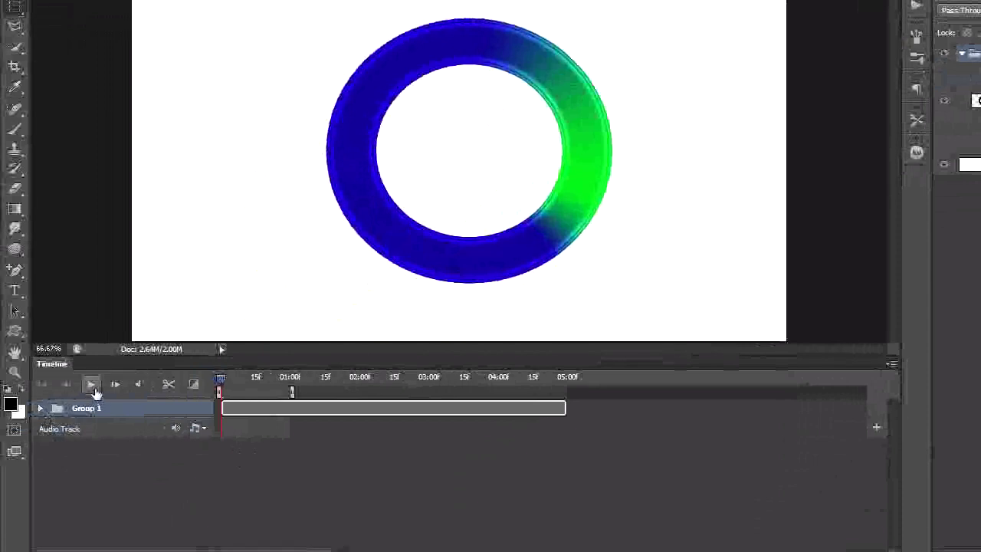
# Step: Play, stop, and replay the timeline to watch the textured ring's gradient rotate
pyautogui.click(92, 384)
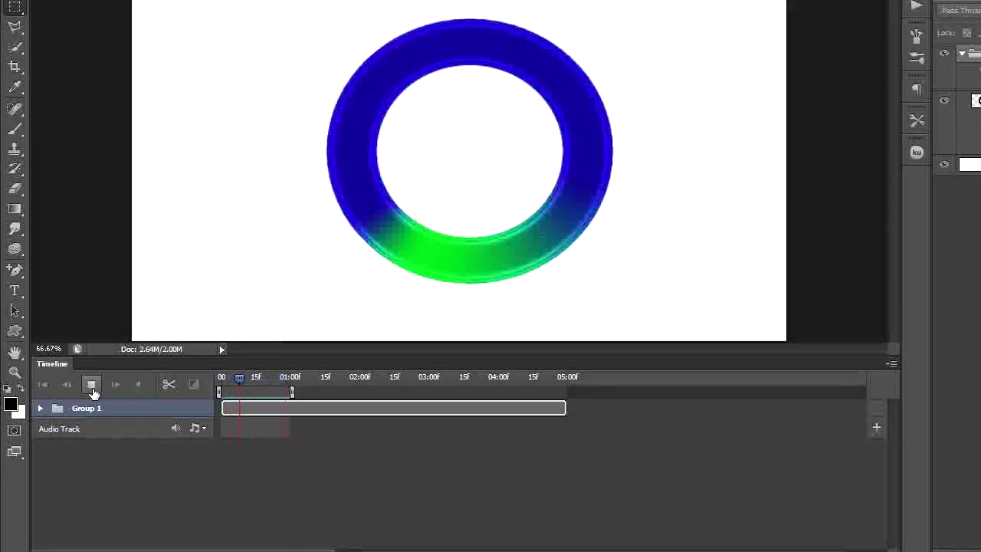
pyautogui.click(92, 384)
pyautogui.click(90, 407)
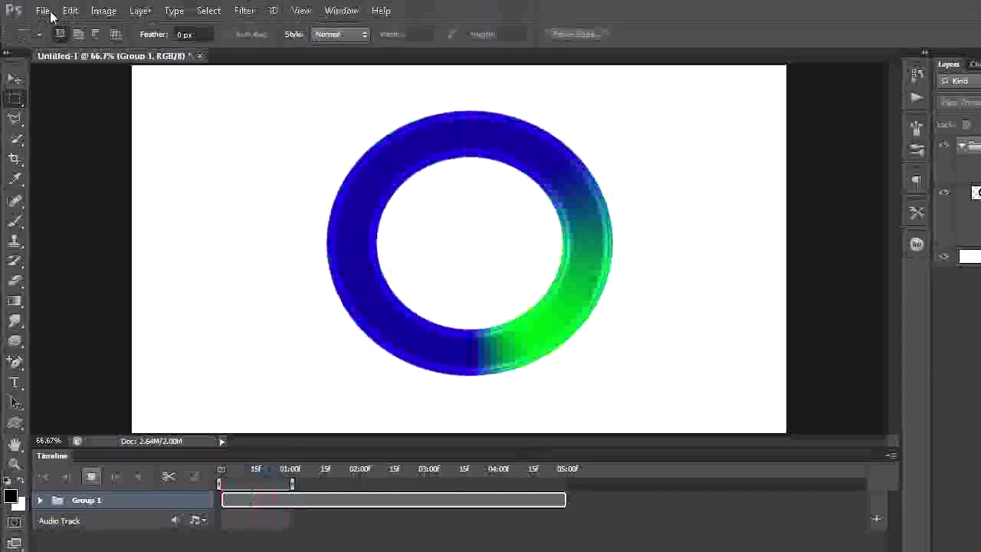
# Step: Open the File menu
pyautogui.click(43, 11)
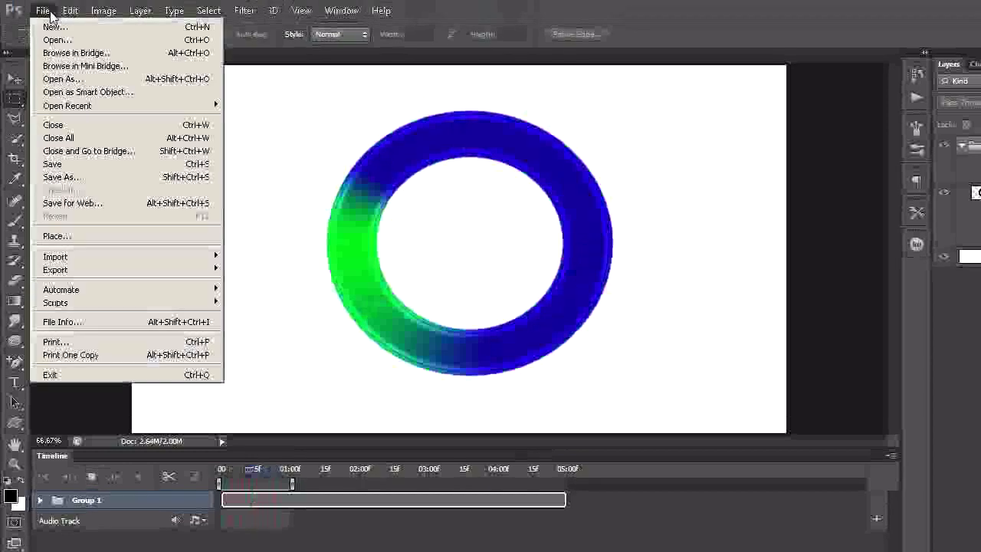